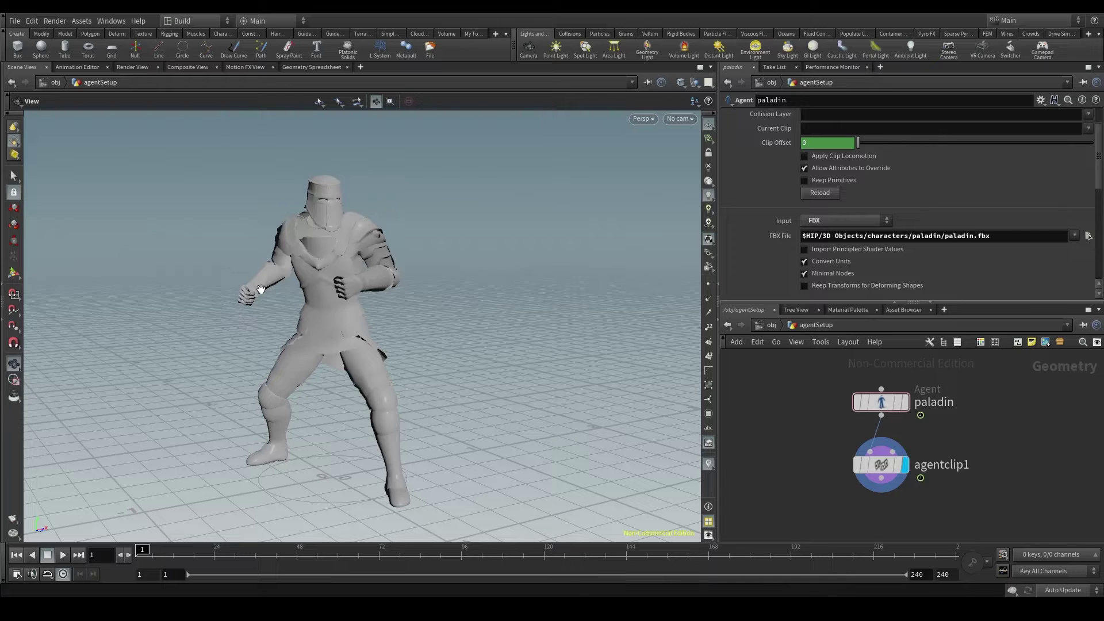
Step: Select agentclip1 and play the paladin_idle_neutral_sword_01 idle clip on the timeline
{"action": "middle_click_drag", "start_coordinate": [302, 310], "coordinate": [305, 281]}
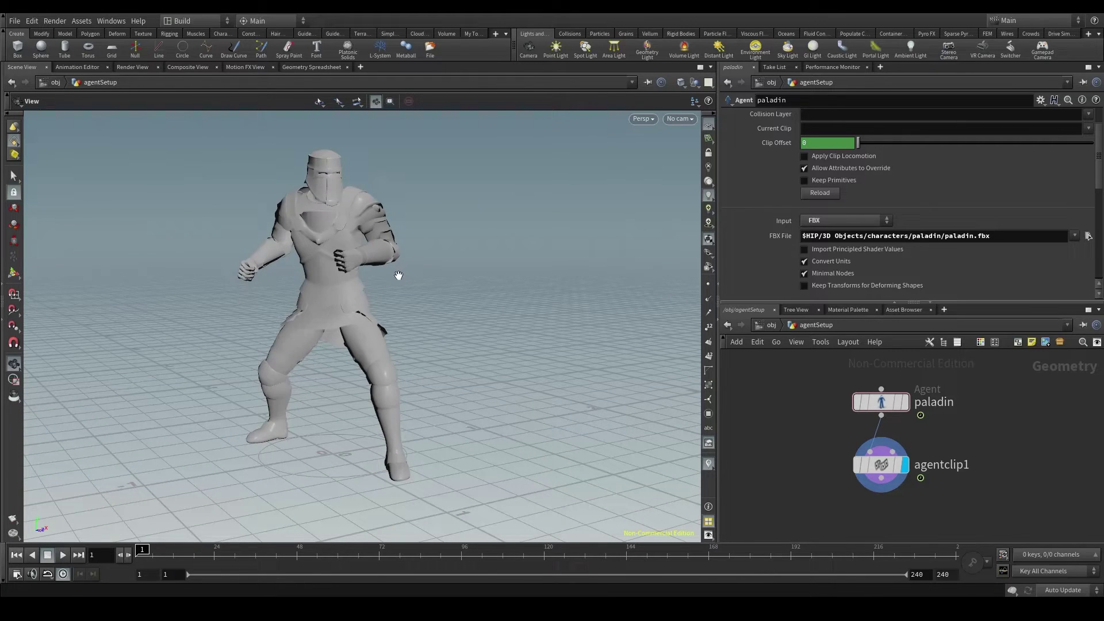
{"action": "mouse_move", "coordinate": [884, 403]}
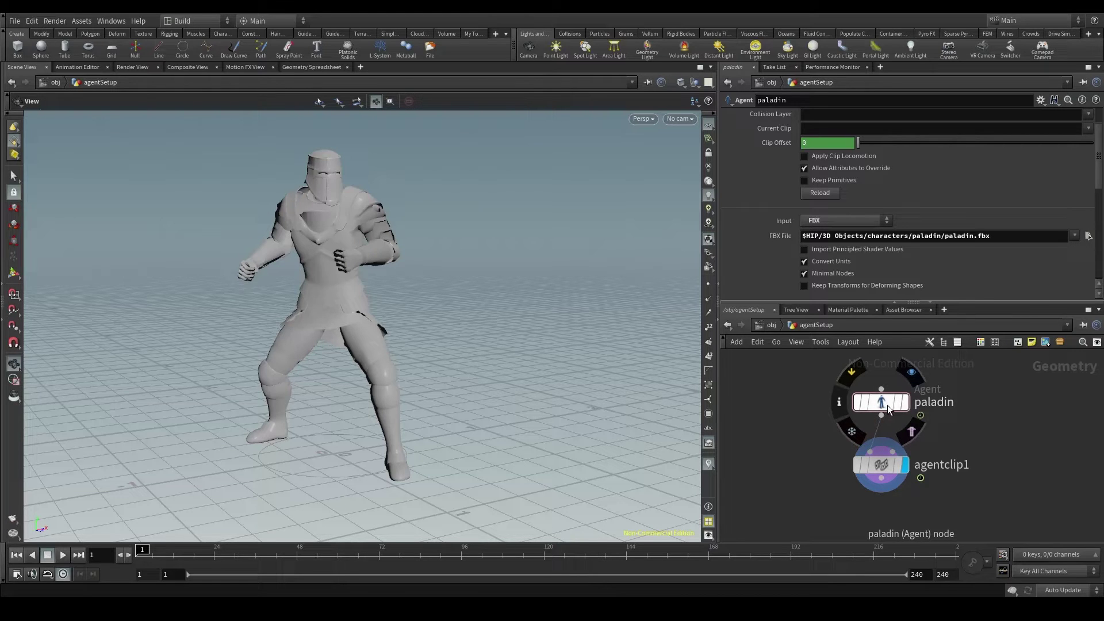
{"action": "left_click", "coordinate": [882, 465]}
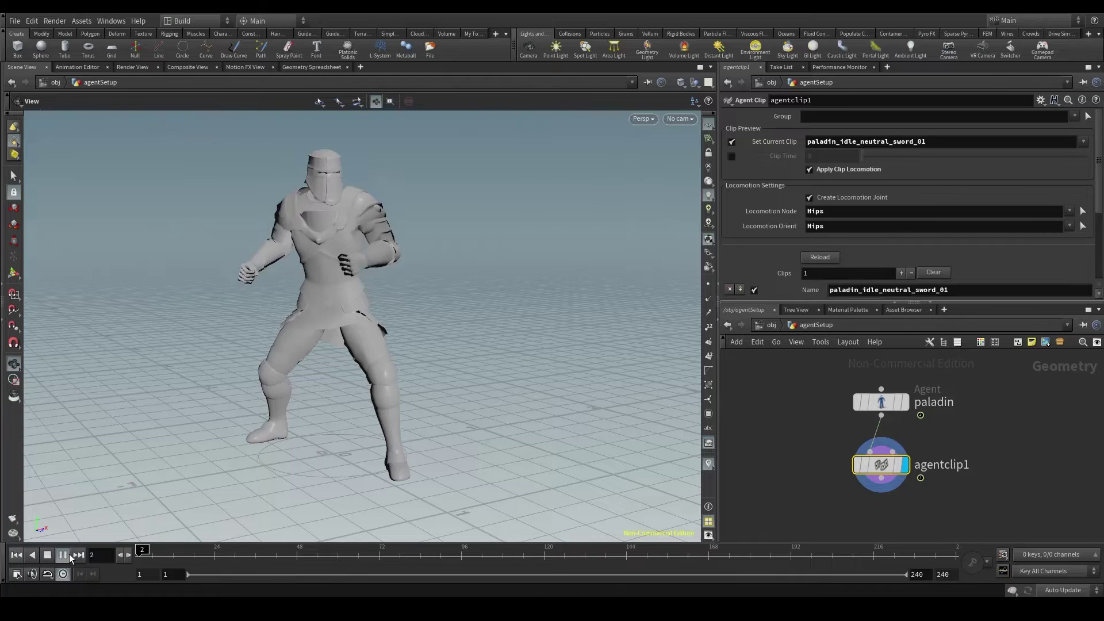
{"action": "left_click", "coordinate": [63, 555]}
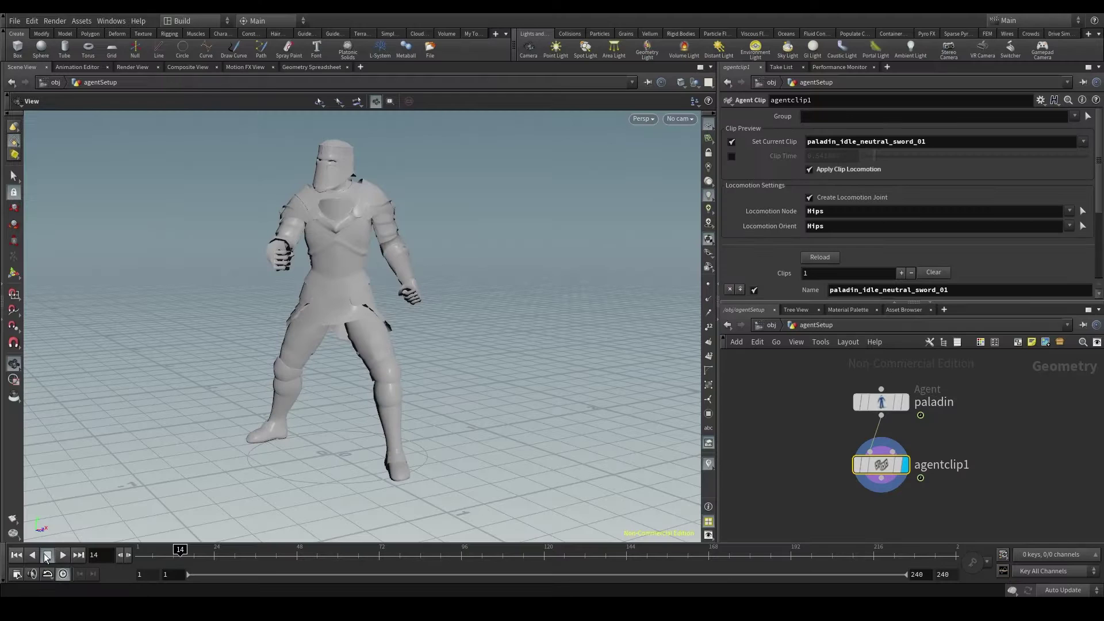
Step: Add an Agent Layer node below agentclip1, wire it in, and display it
{"action": "middle_click_drag", "start_coordinate": [818, 505], "coordinate": [828, 468]}
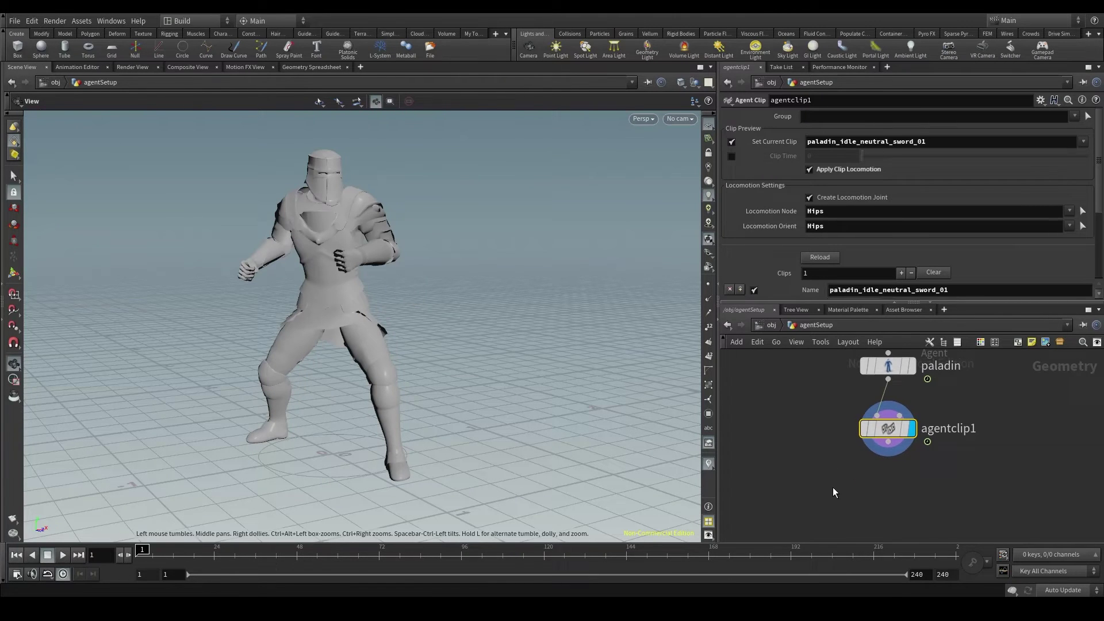
{"action": "key", "text": "Tab"}
{"action": "type", "text": "agent la"}
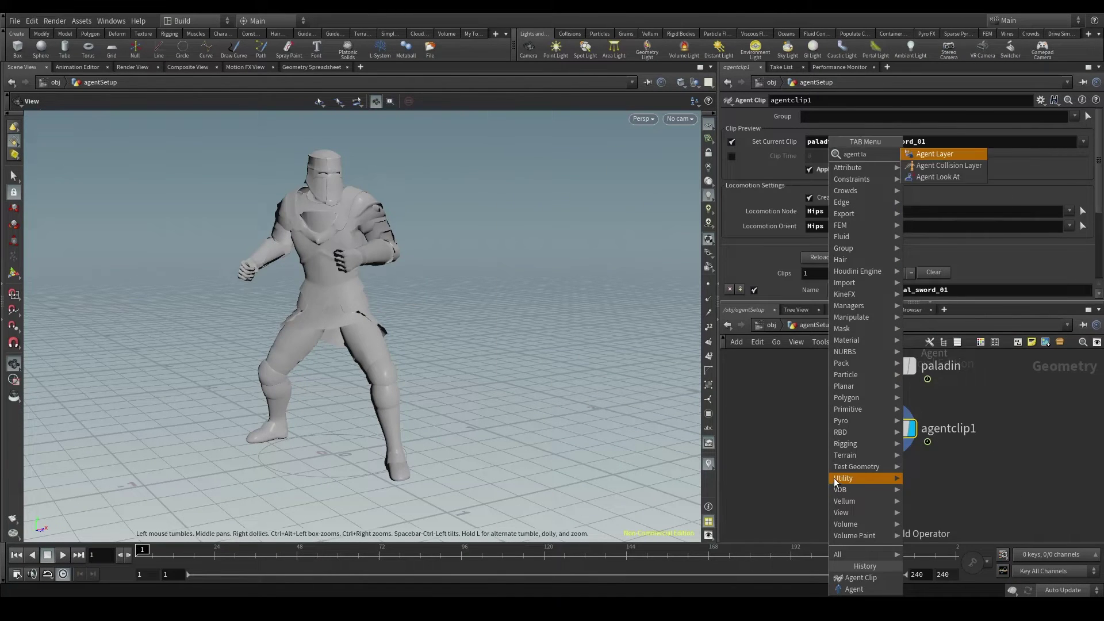
{"action": "left_click", "coordinate": [949, 155]}
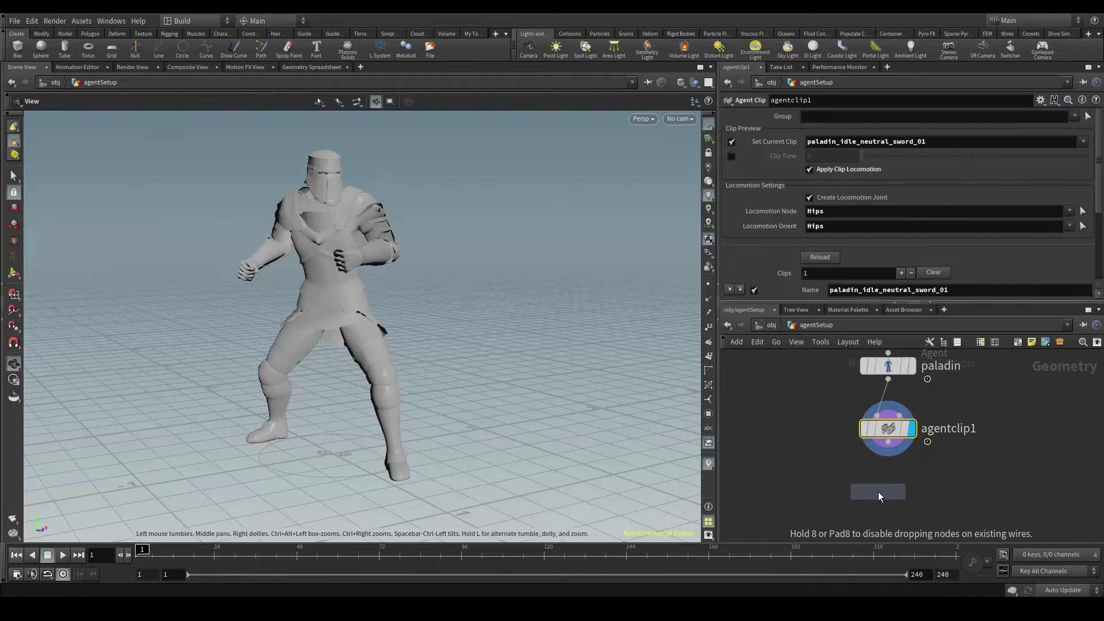
{"action": "left_click", "coordinate": [889, 483]}
{"action": "left_click", "coordinate": [878, 470]}
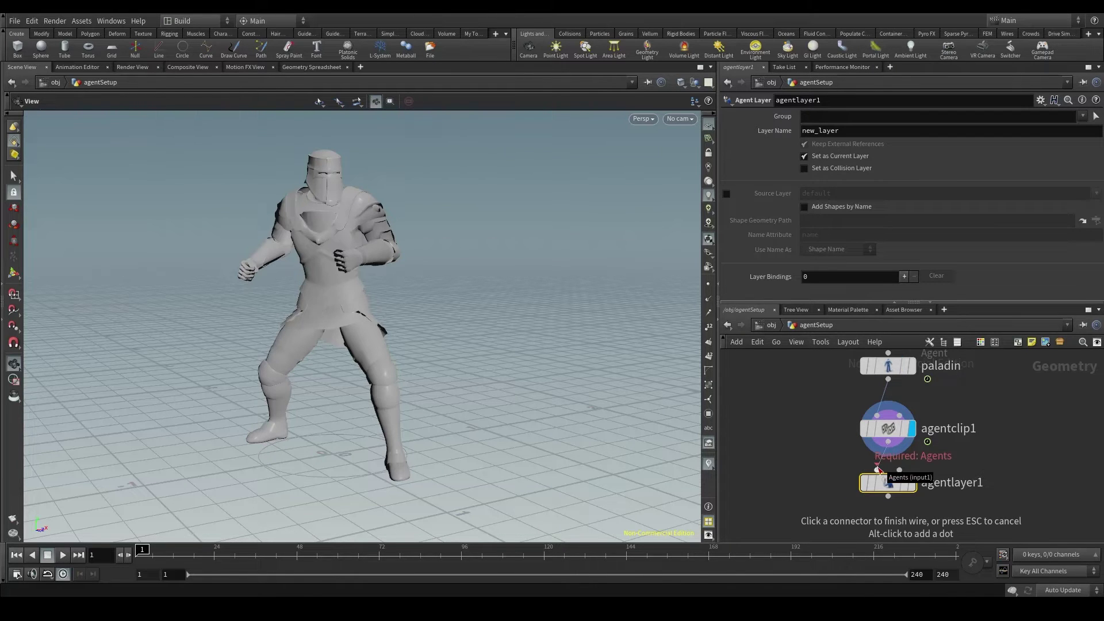
{"action": "left_click", "coordinate": [878, 469]}
{"action": "left_click", "coordinate": [919, 453]}
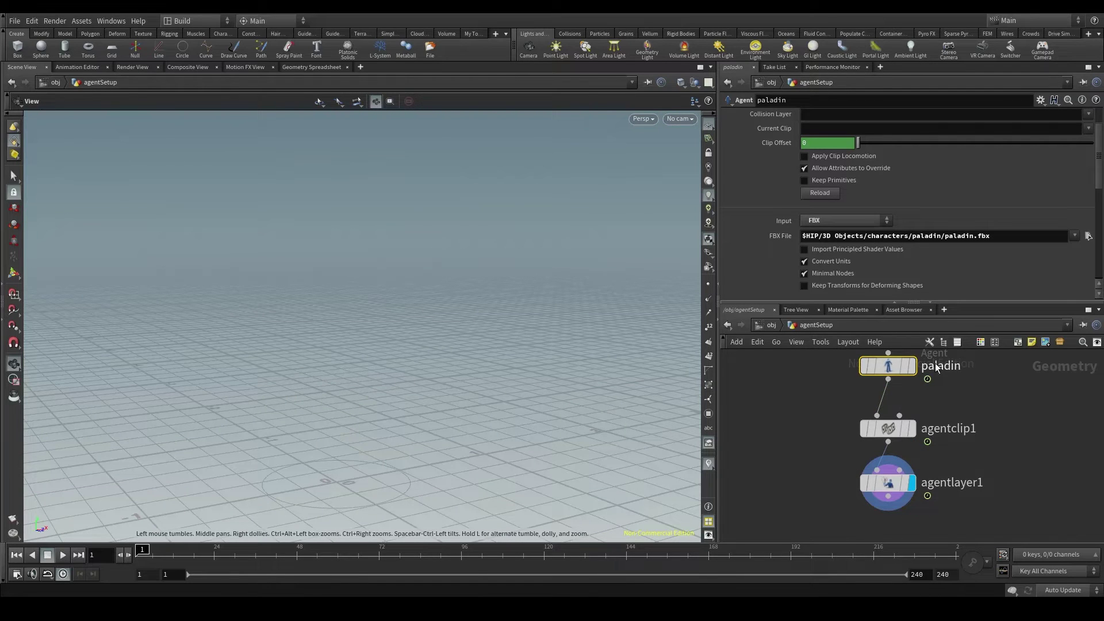
Step: Toggle display between the paladin node and agentlayer1, checking each one's parameters
{"action": "left_click", "coordinate": [912, 366]}
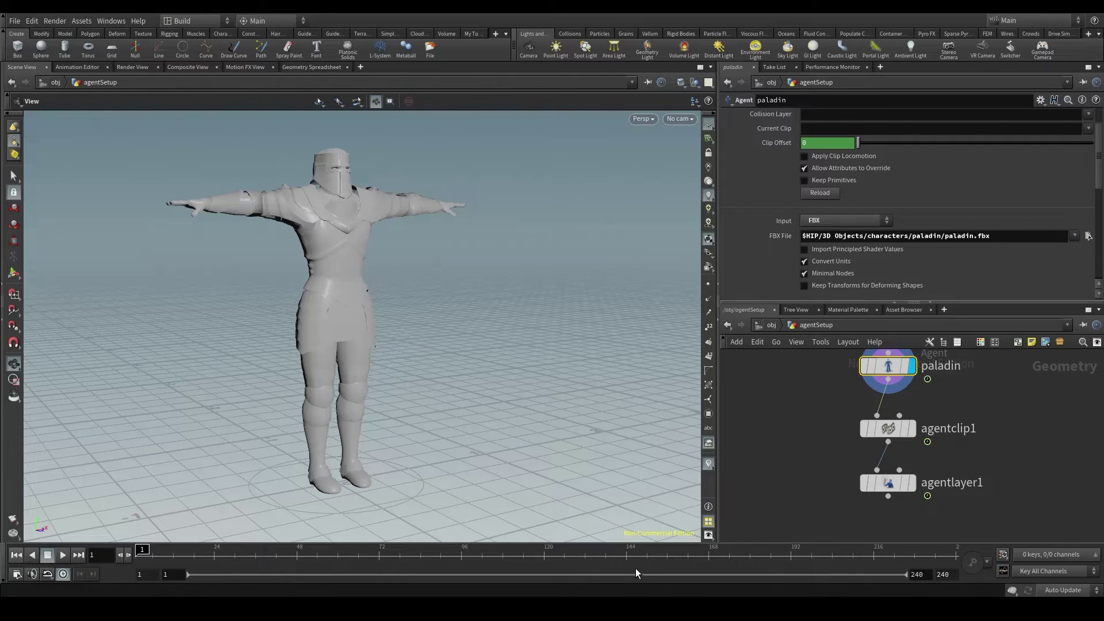
{"action": "left_click", "coordinate": [910, 490]}
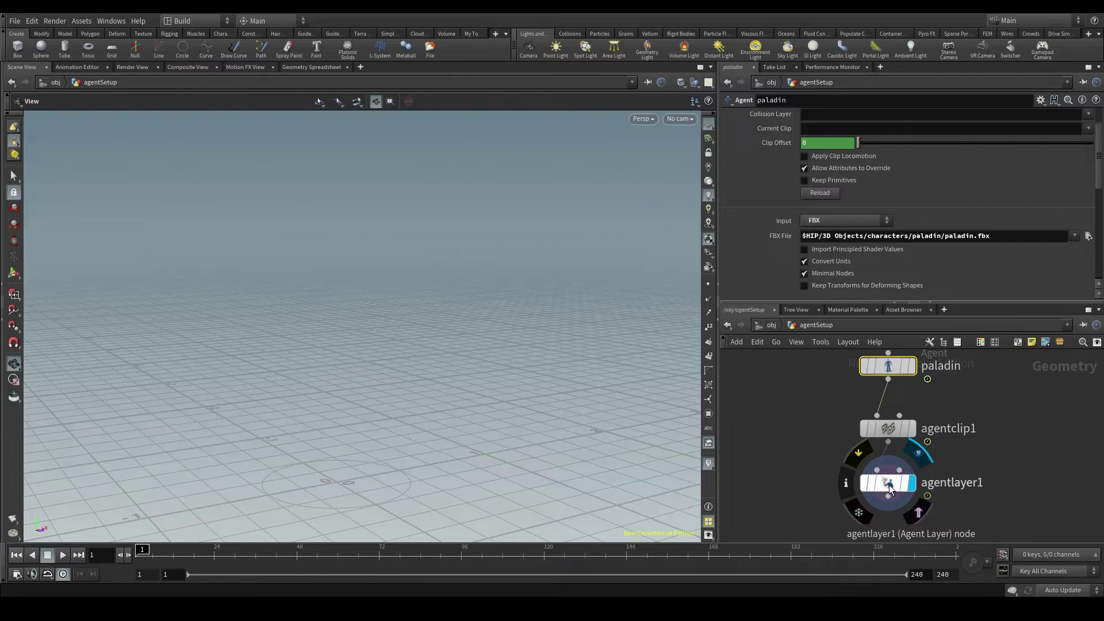
{"action": "left_click", "coordinate": [889, 487]}
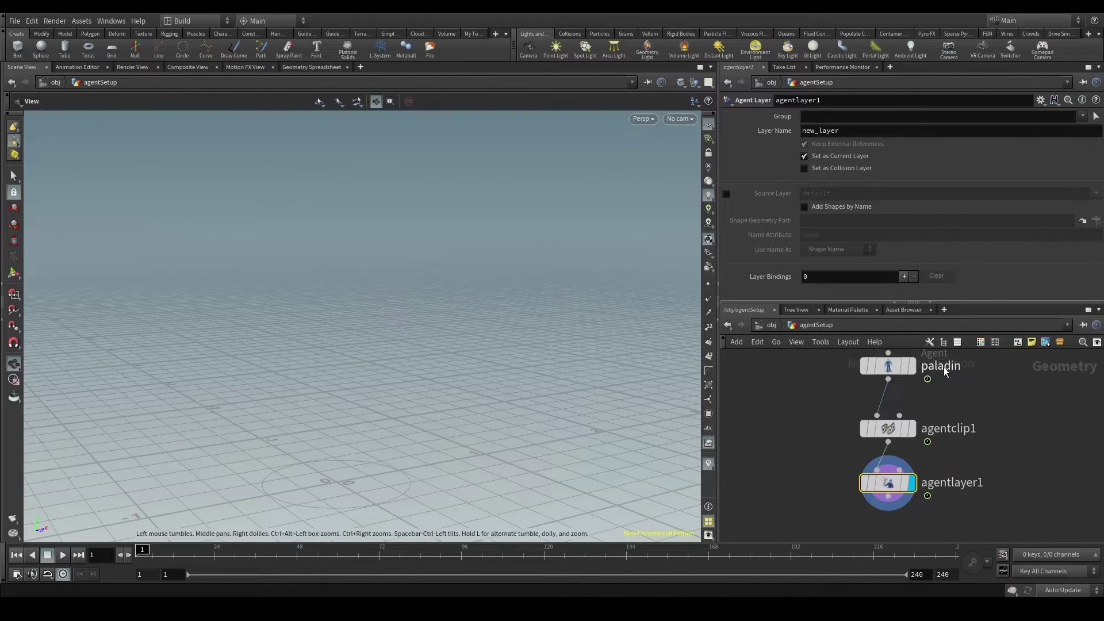
{"action": "left_click", "coordinate": [910, 366]}
{"action": "left_click", "coordinate": [888, 365]}
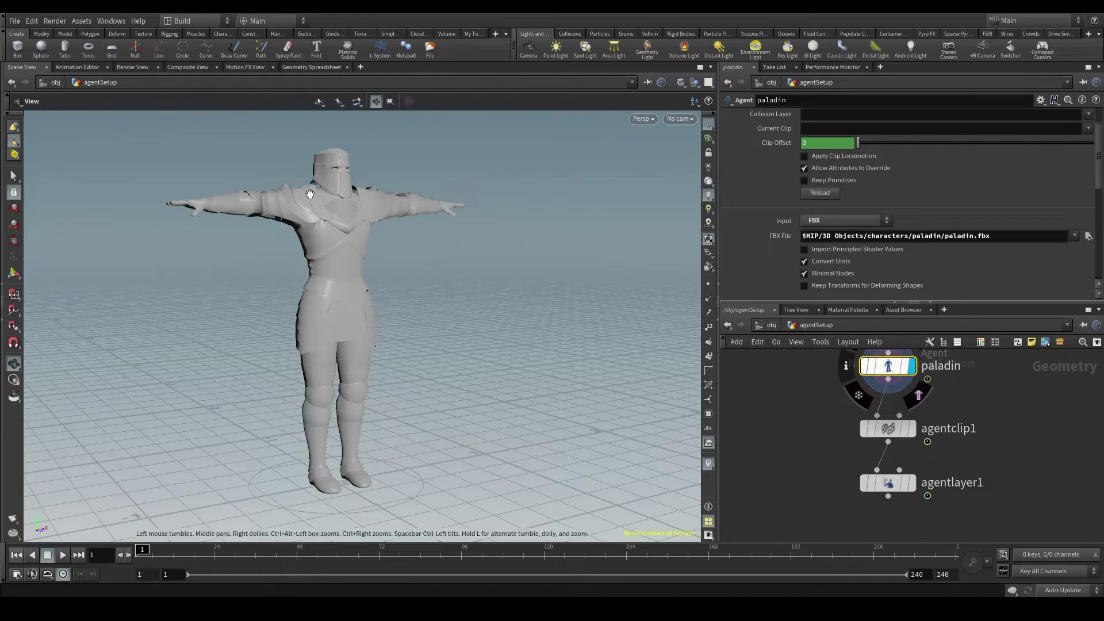
Step: On agentlayer1, enable Source Layer and rename new_layer to sword_layer_01
{"action": "left_click", "coordinate": [911, 483]}
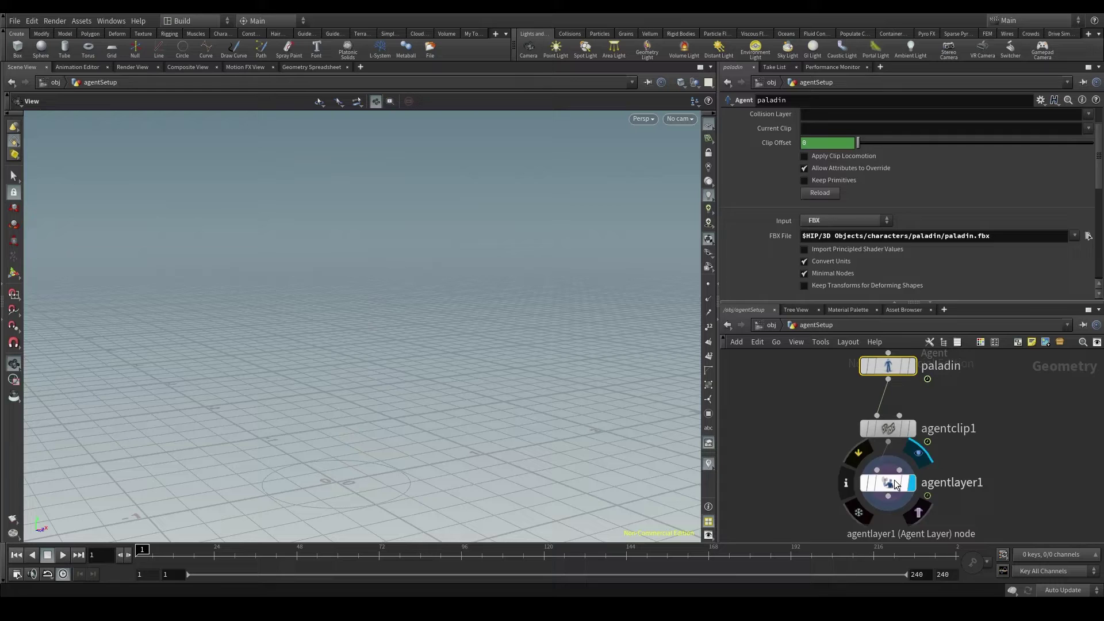
{"action": "left_click", "coordinate": [889, 483]}
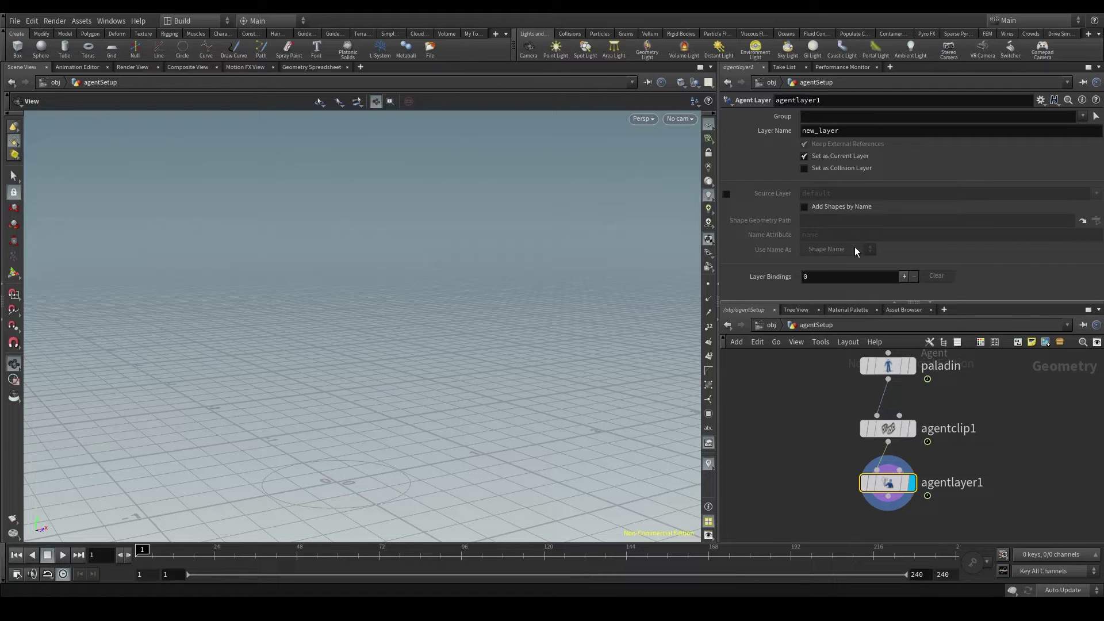
{"action": "left_click", "coordinate": [726, 194]}
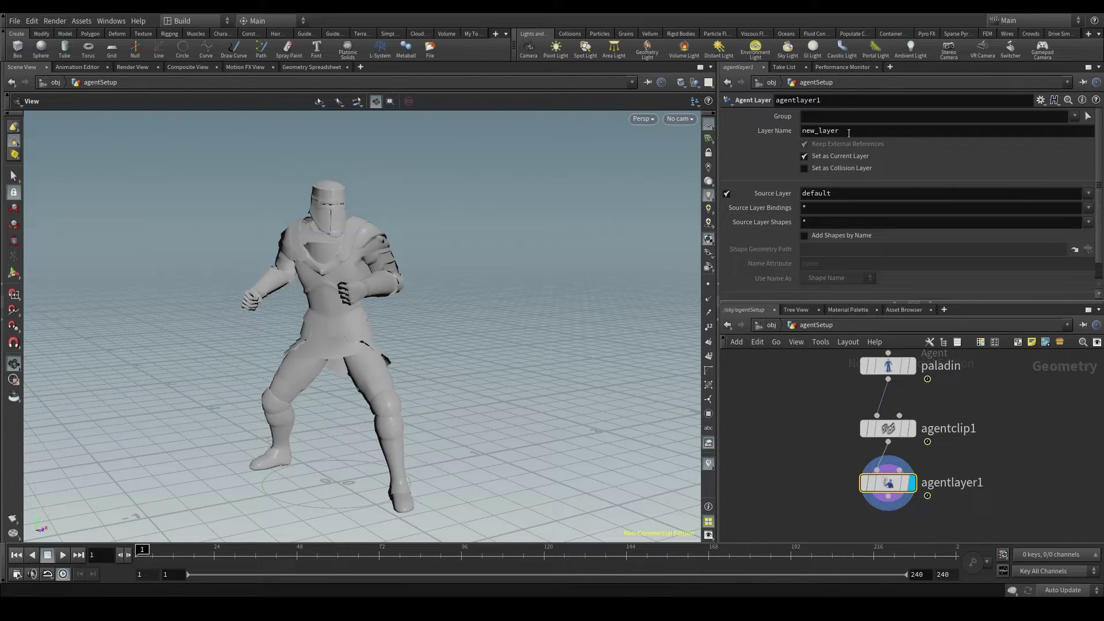
{"action": "left_click_drag", "start_coordinate": [849, 133], "coordinate": [786, 132]}
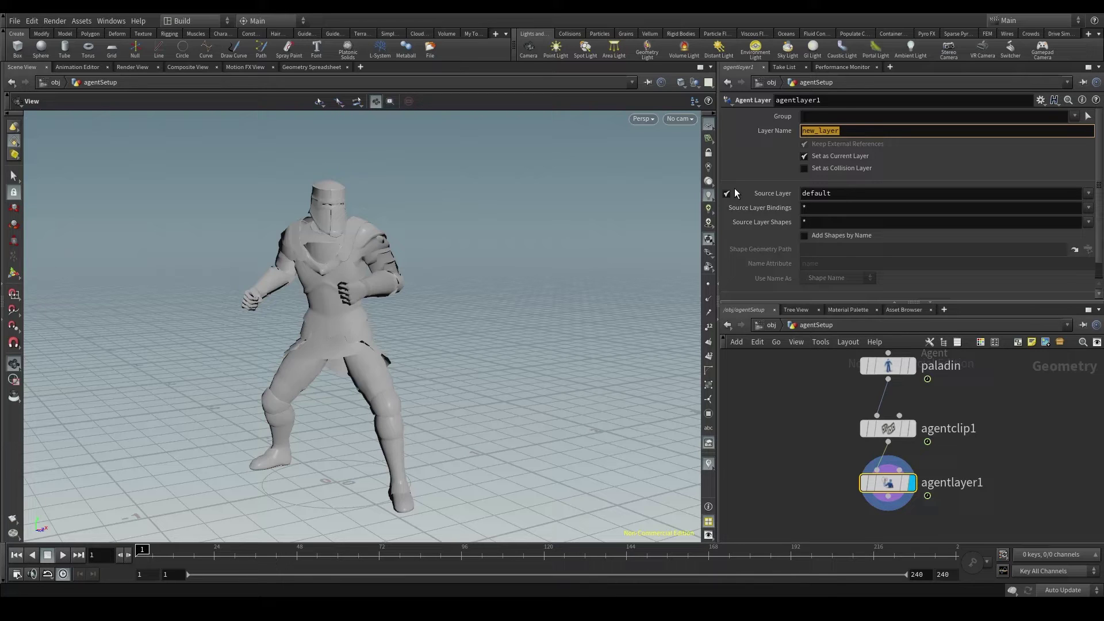
{"action": "type", "text": "sword_layer_01"}
{"action": "key", "text": "Return"}
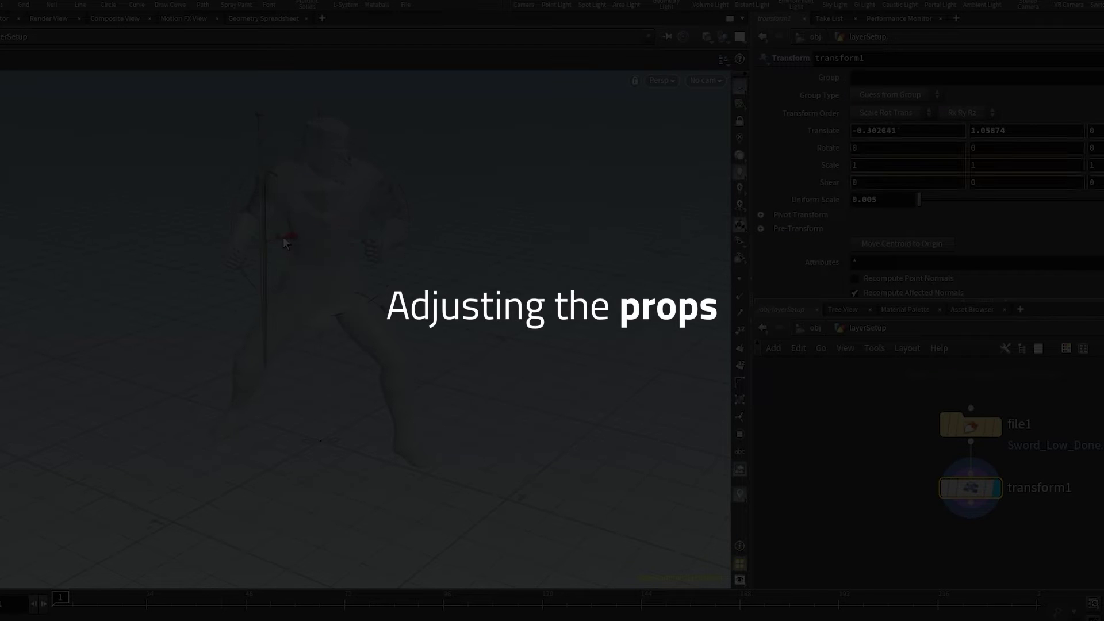
{"action": "left_click_drag", "start_coordinate": [284, 239], "coordinate": [253, 259]}
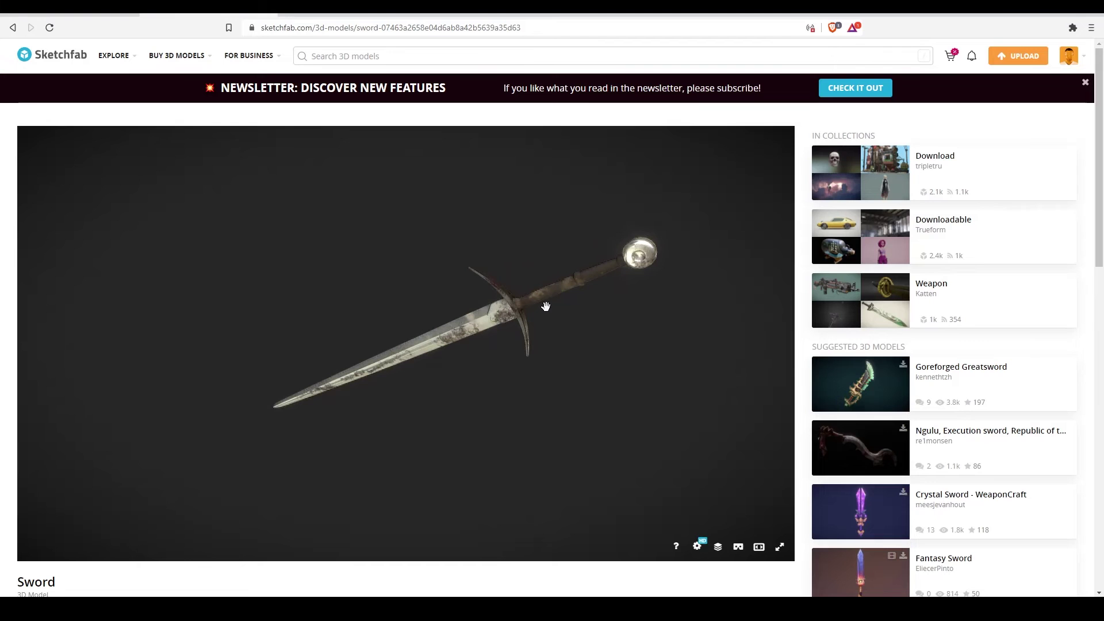
{"action": "scroll", "coordinate": [526, 286], "scroll_direction": "up", "scroll_amount": 4}
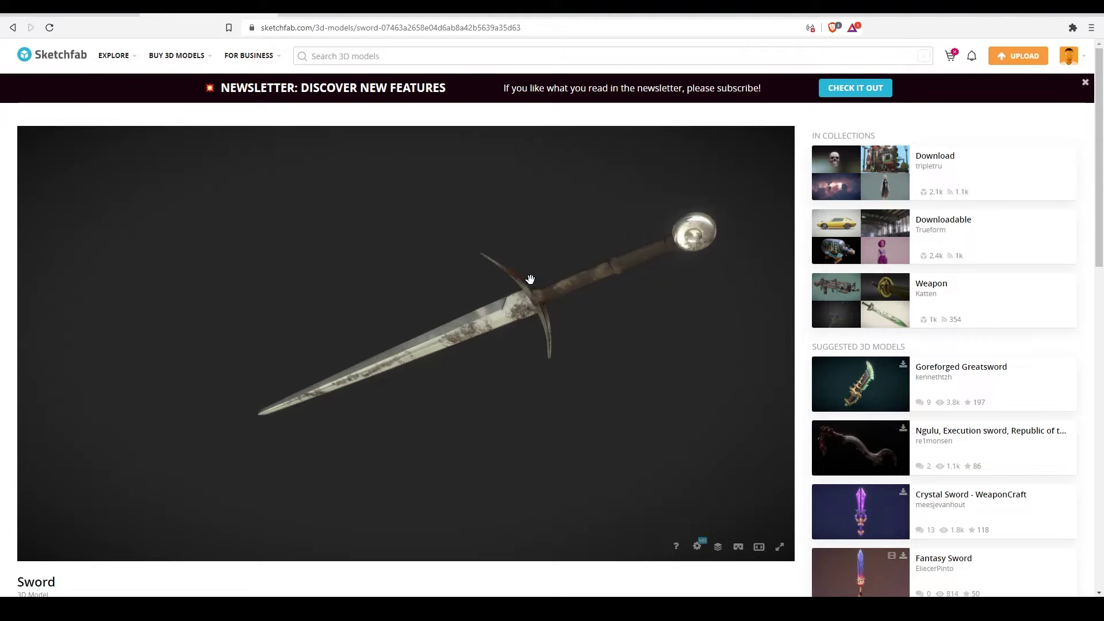
{"action": "left_click_drag", "start_coordinate": [526, 285], "coordinate": [498, 286]}
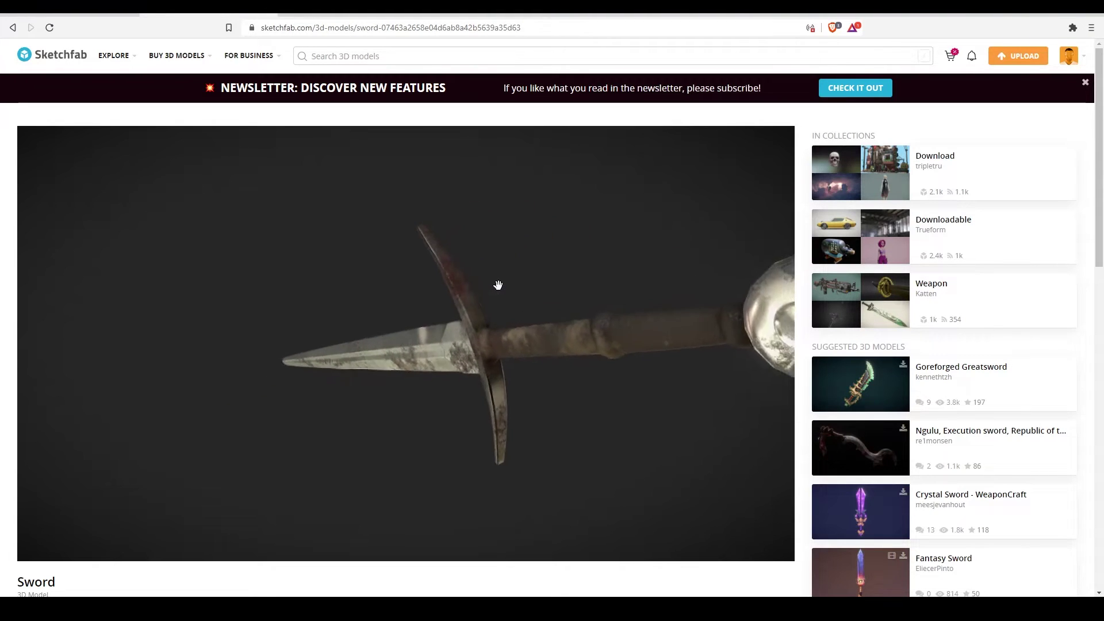
{"action": "scroll", "coordinate": [520, 308], "scroll_direction": "down", "scroll_amount": 5}
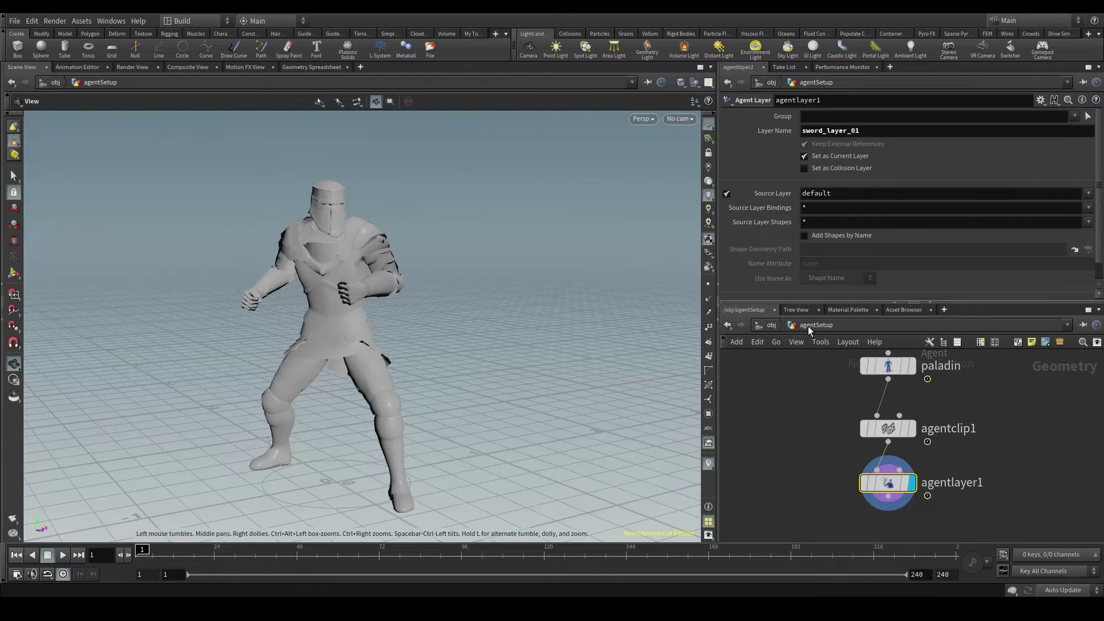
Step: Return to the object level and reposition the agentSetup node
{"action": "left_click", "coordinate": [770, 325]}
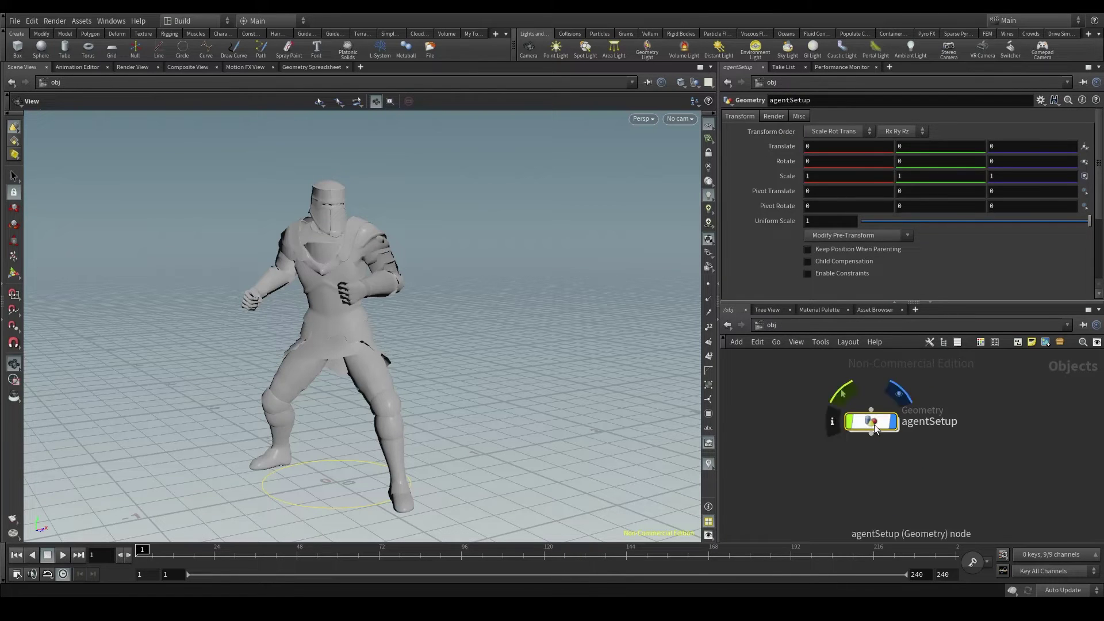
{"action": "mouse_move", "coordinate": [870, 420]}
{"action": "left_mouse_down"}
{"action": "mouse_move", "coordinate": [828, 403]}
{"action": "mouse_move", "coordinate": [885, 414]}
{"action": "left_mouse_up"}
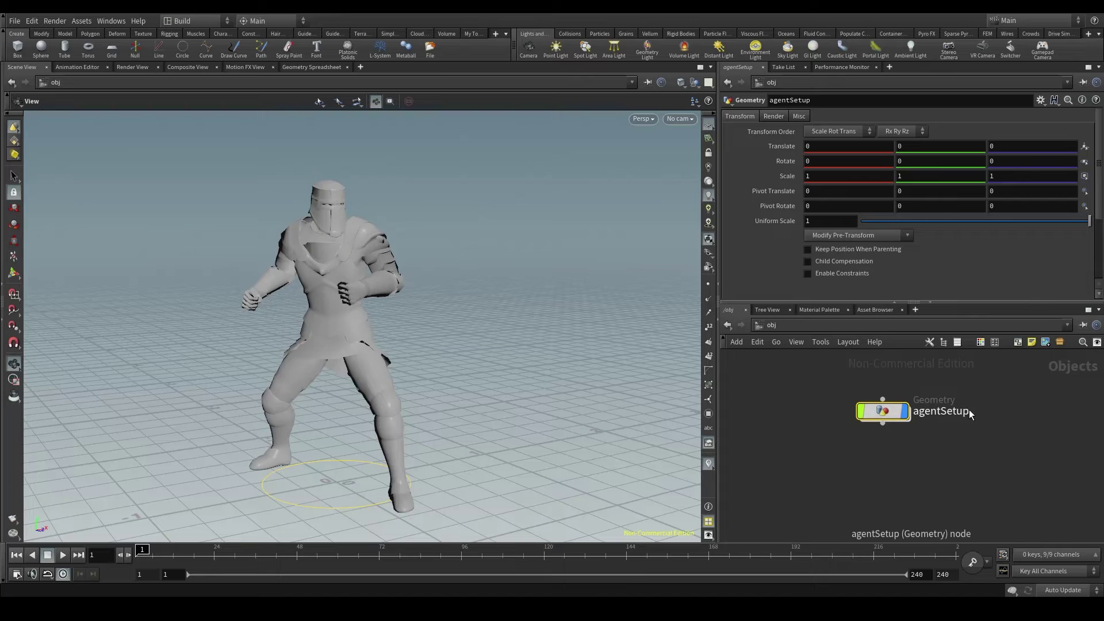
{"action": "mouse_move", "coordinate": [900, 414]}
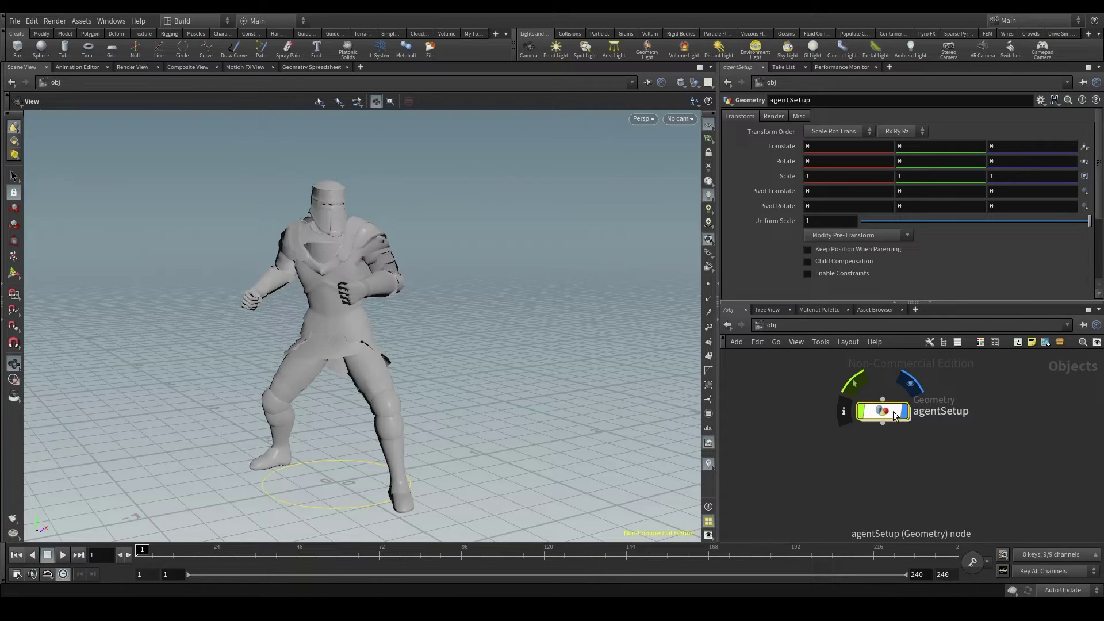
{"action": "left_click", "coordinate": [884, 460]}
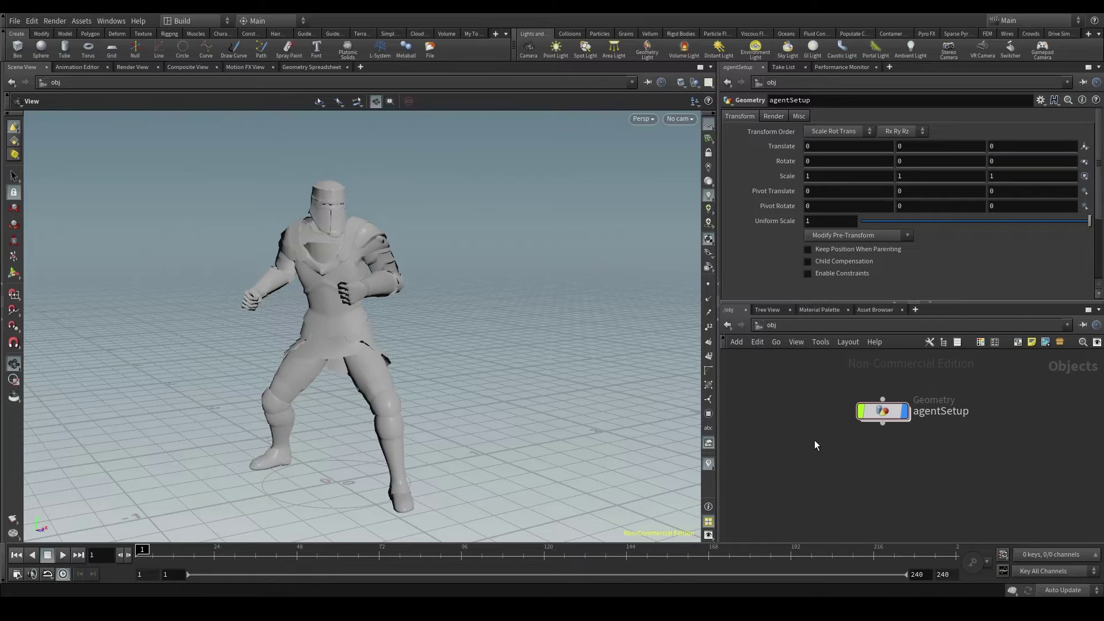
Step: Add a Geometry node below agentSetup and rename geo1 to layerSetup
{"action": "key", "text": "Tab"}
{"action": "type", "text": "geometr"}
{"action": "key", "text": "Return"}
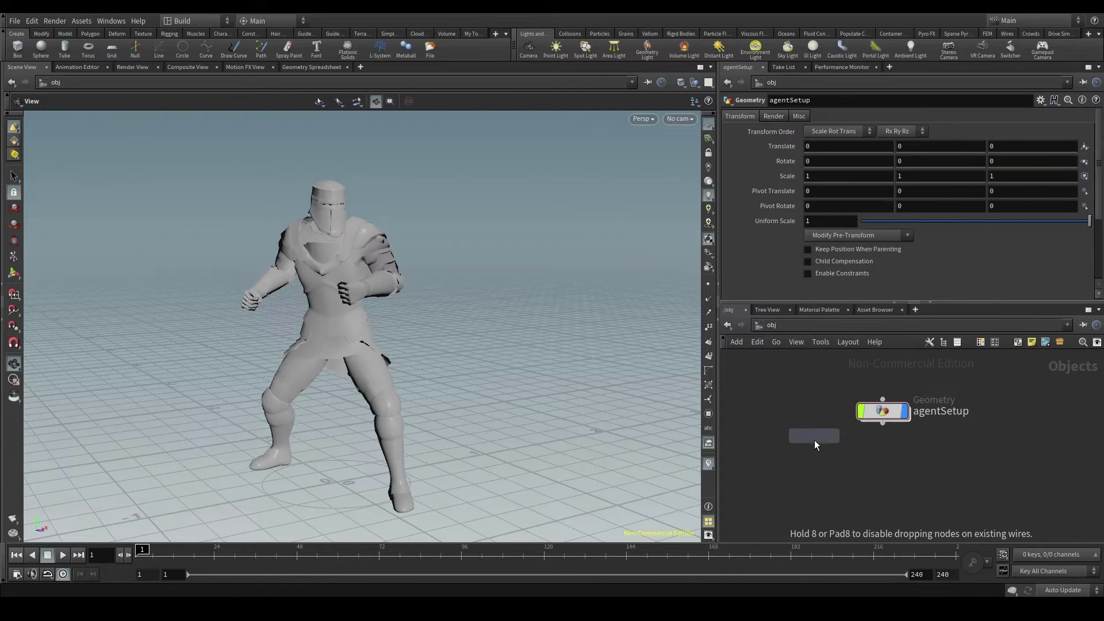
{"action": "left_click", "coordinate": [883, 463]}
{"action": "double_click", "coordinate": [917, 462]}
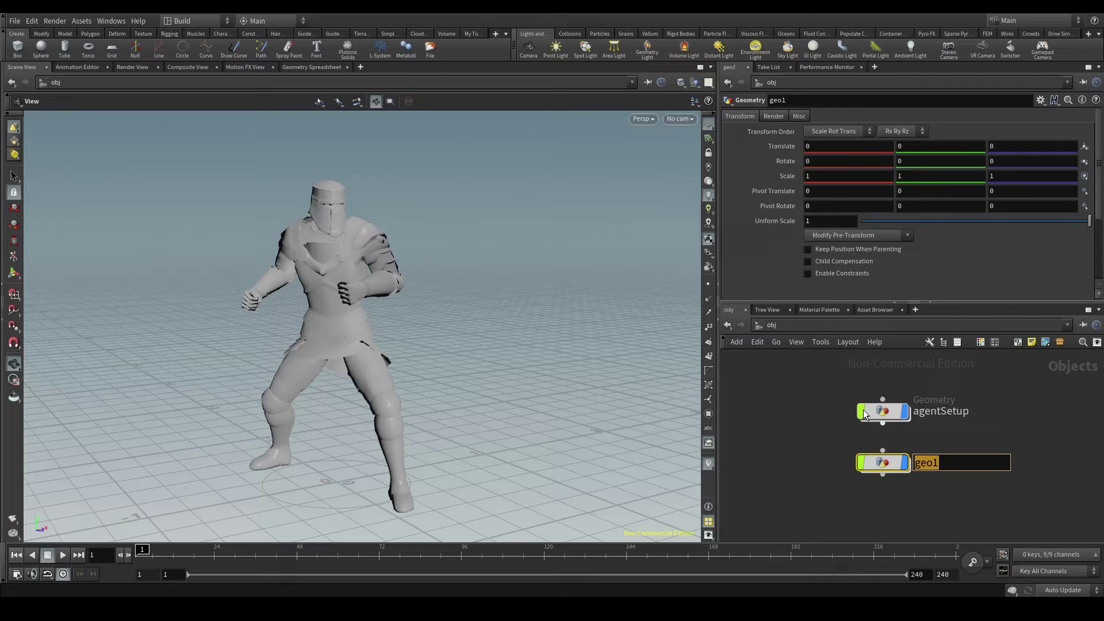
{"action": "type", "text": "layerSetup"}
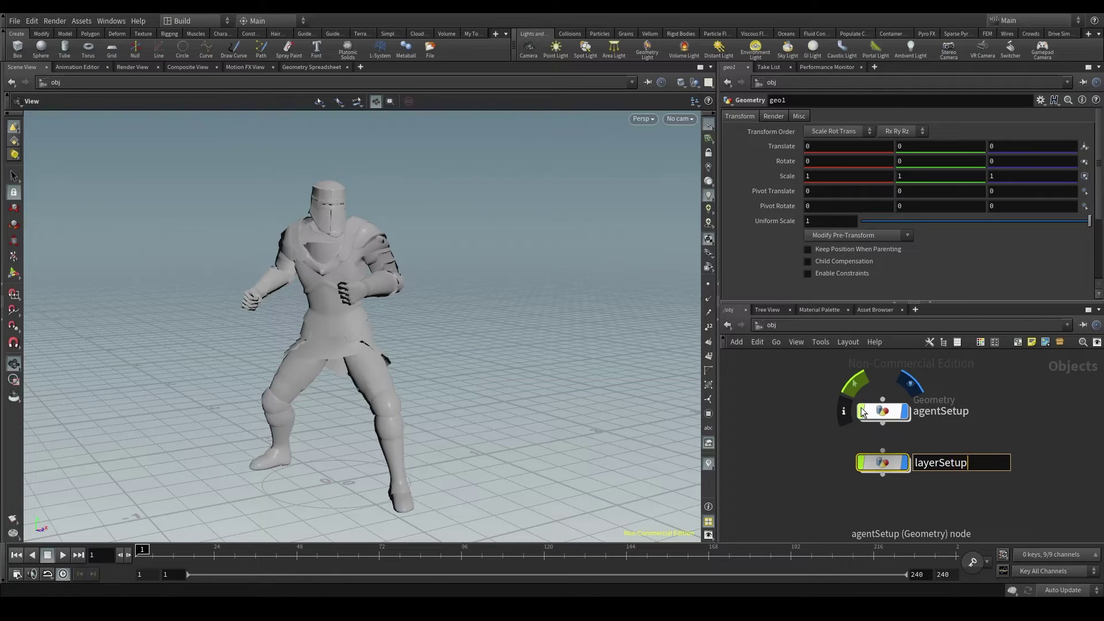
{"action": "key", "text": "Return"}
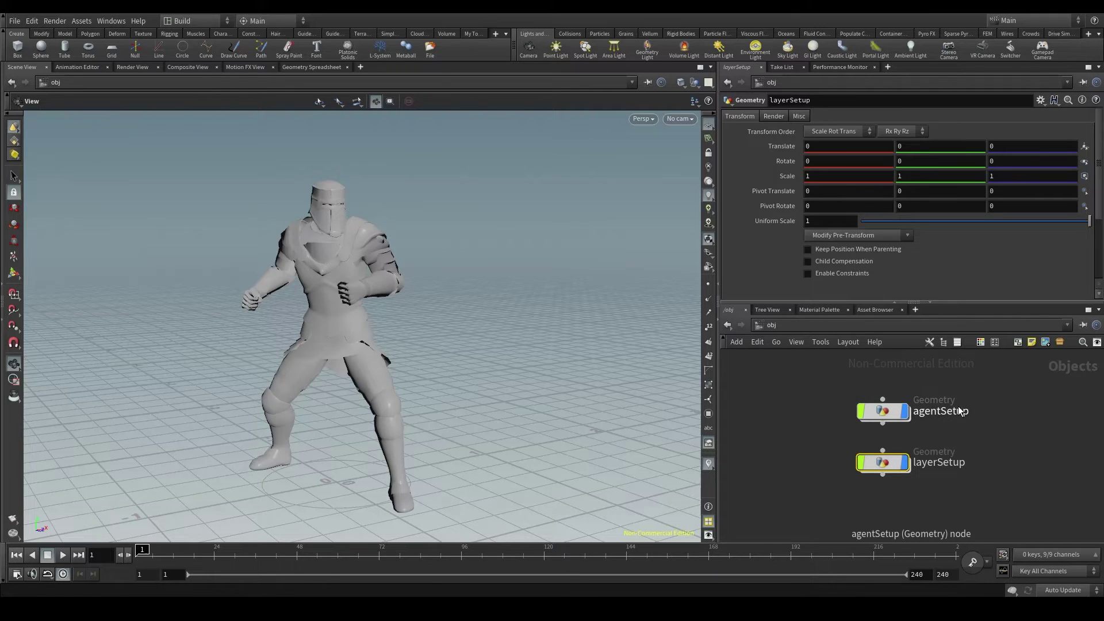
Step: Inside layerSetup, add a File node to the network
{"action": "mouse_move", "coordinate": [893, 471]}
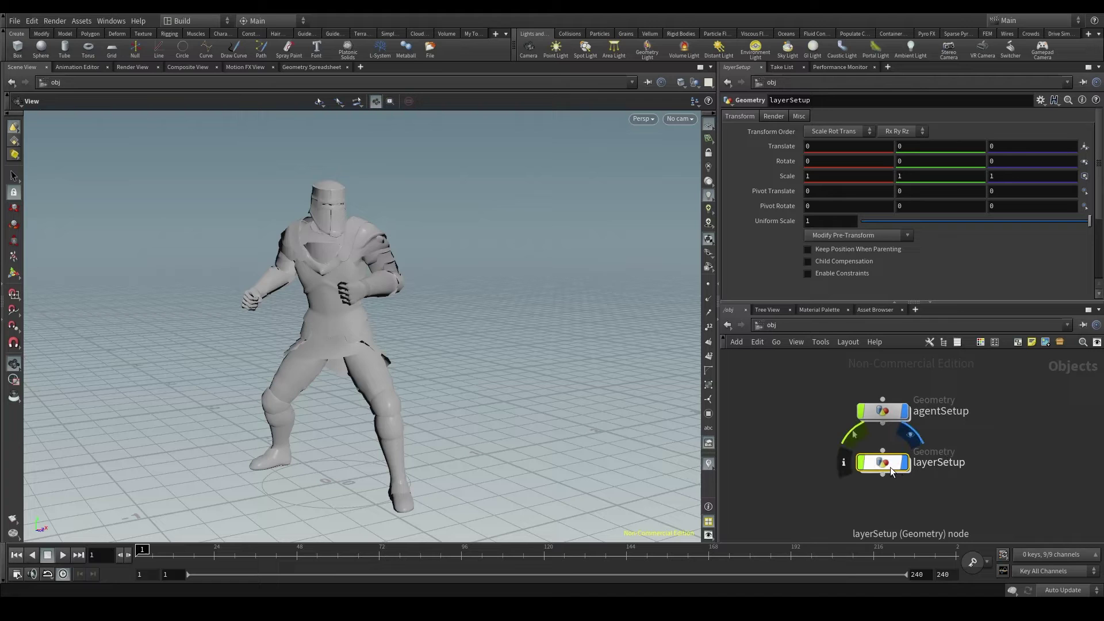
{"action": "double_click", "coordinate": [890, 467]}
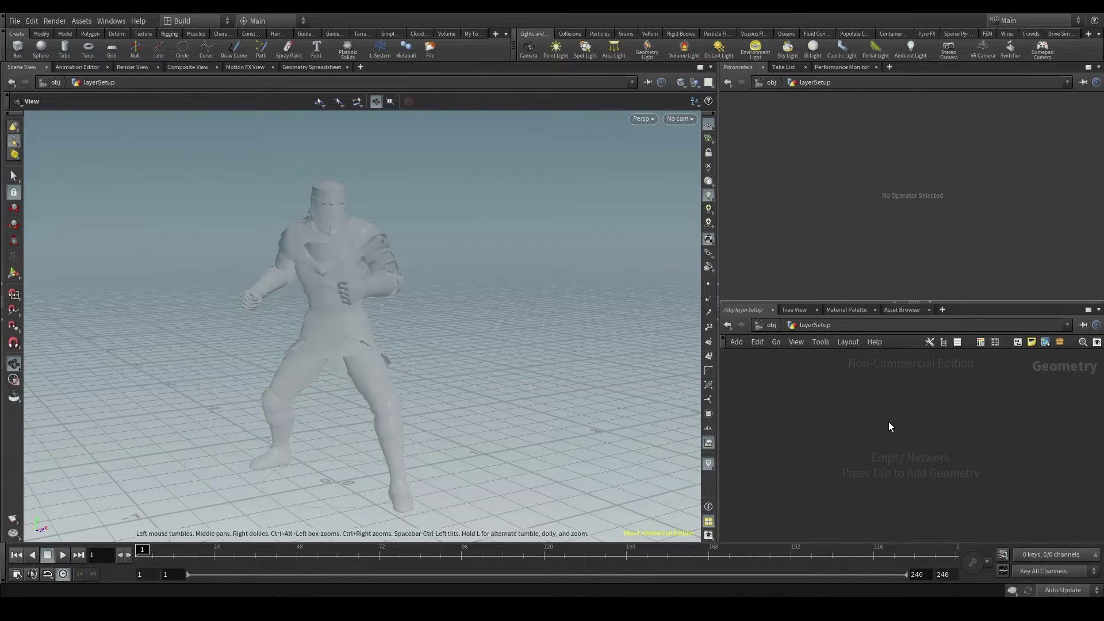
{"action": "key", "text": "Tab"}
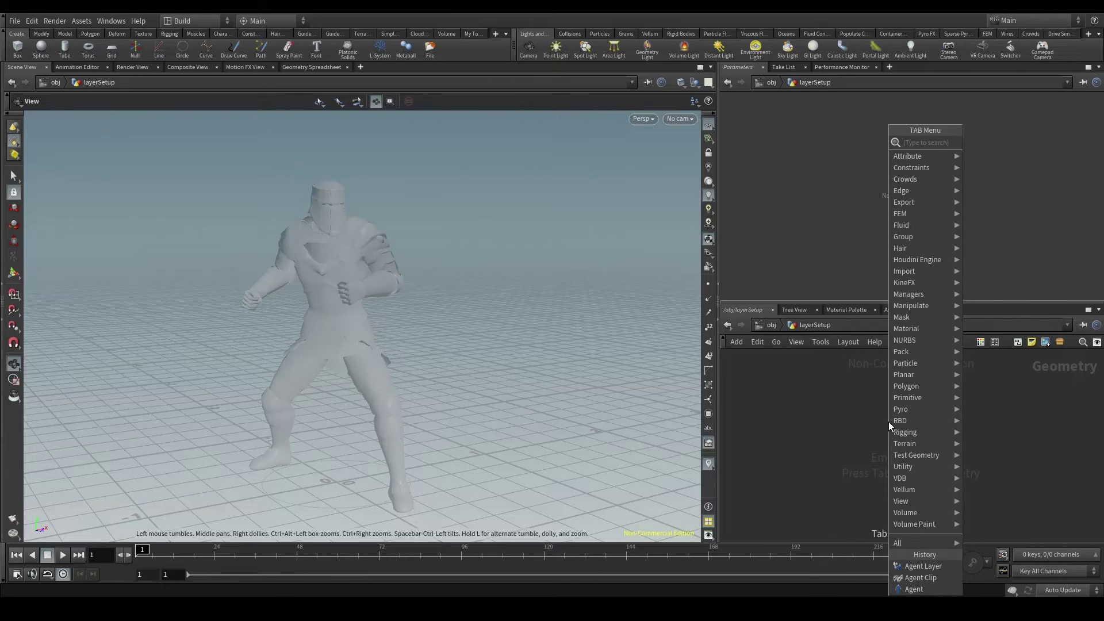
{"action": "type", "text": "file"}
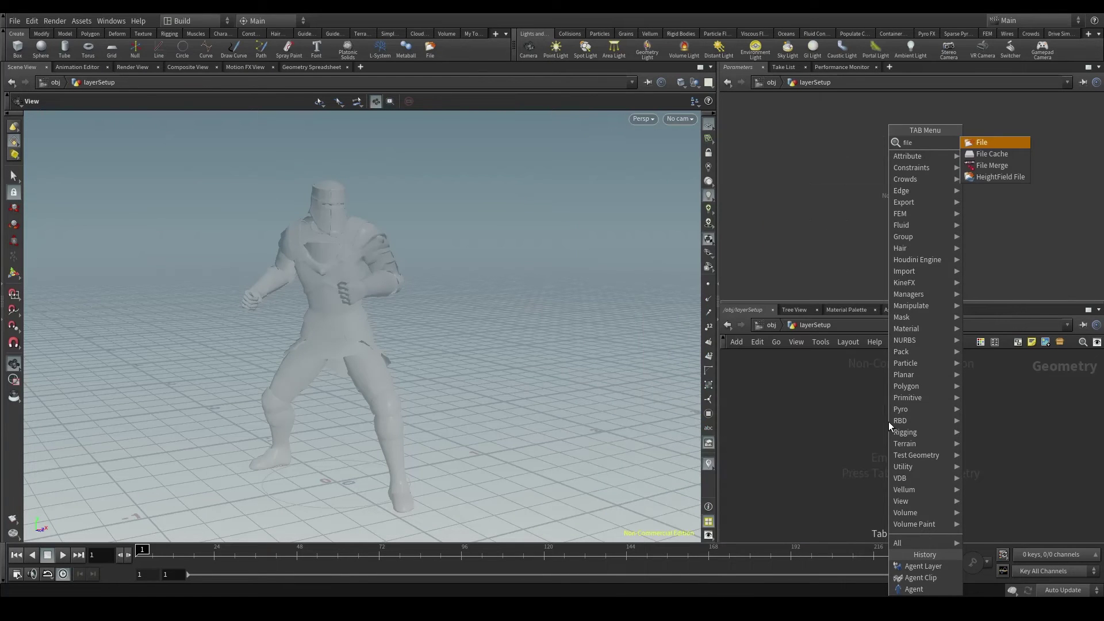
{"action": "key", "text": "Return"}
{"action": "left_click", "coordinate": [889, 426]}
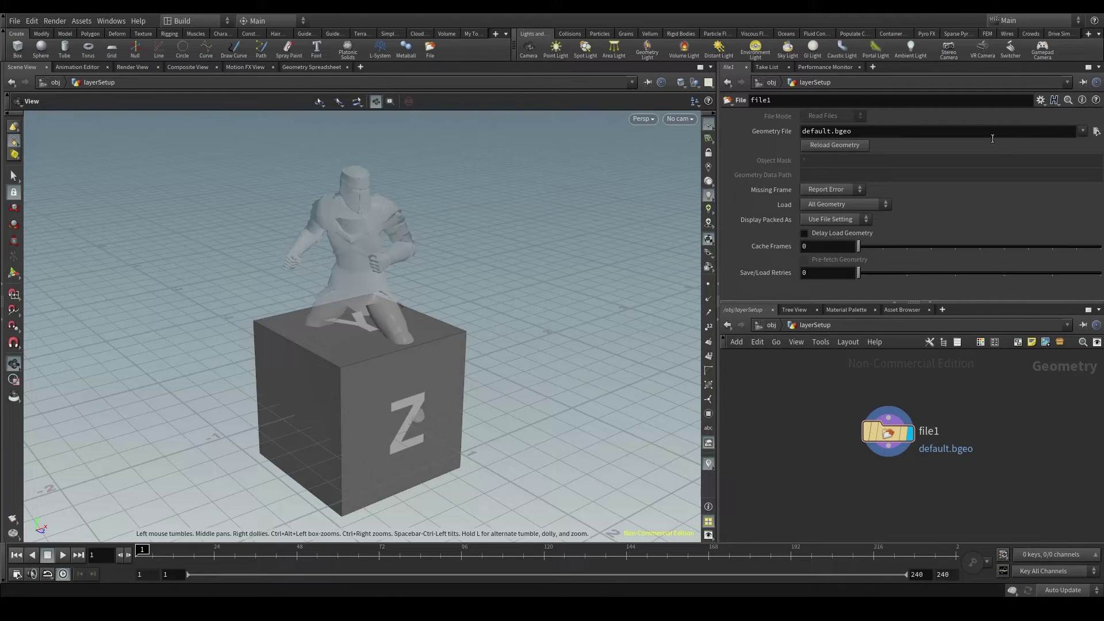
Step: Load Sword_Low_Done.FBX as the file node's geometry file
{"action": "left_click", "coordinate": [1096, 131]}
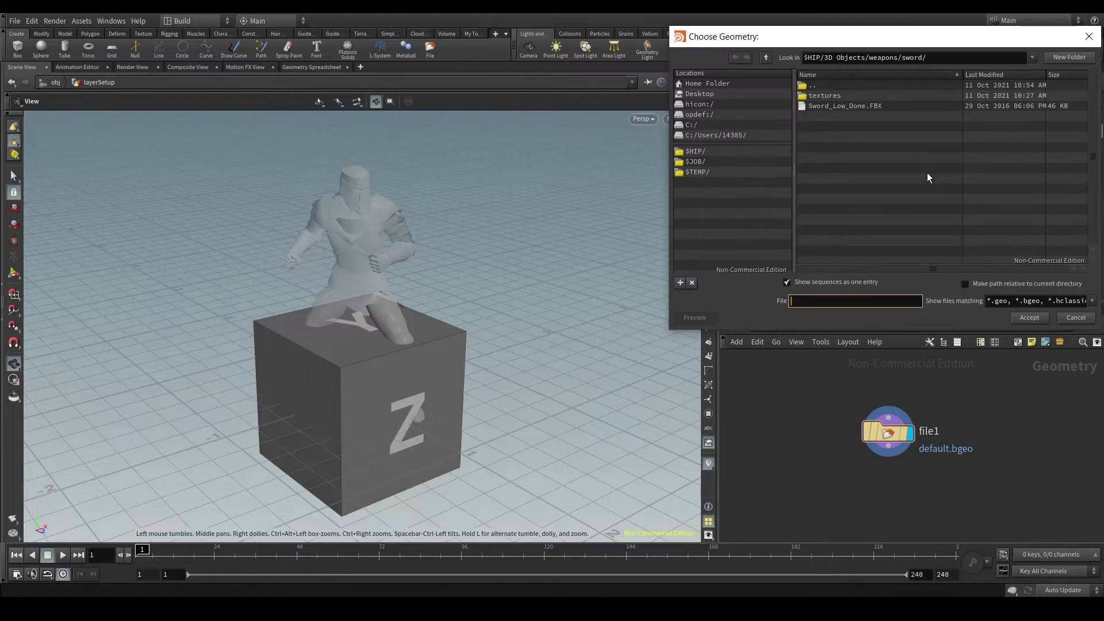
{"action": "double_click", "coordinate": [858, 104]}
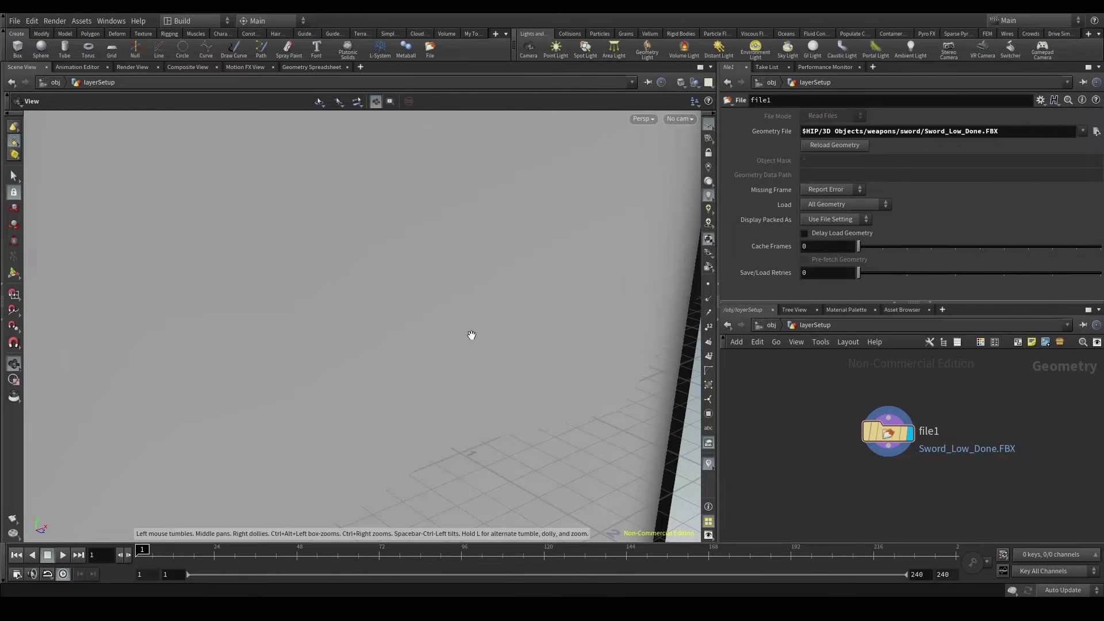
{"action": "scroll", "coordinate": [472, 335], "scroll_direction": "down", "scroll_amount": 10}
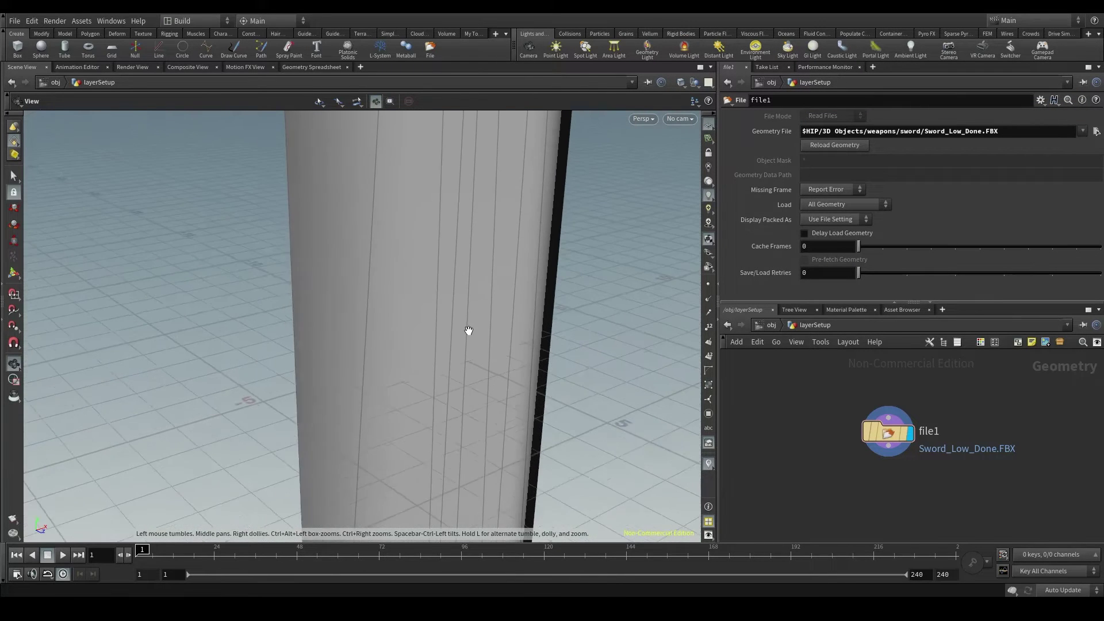
{"action": "scroll", "coordinate": [469, 327], "scroll_direction": "down", "scroll_amount": 10}
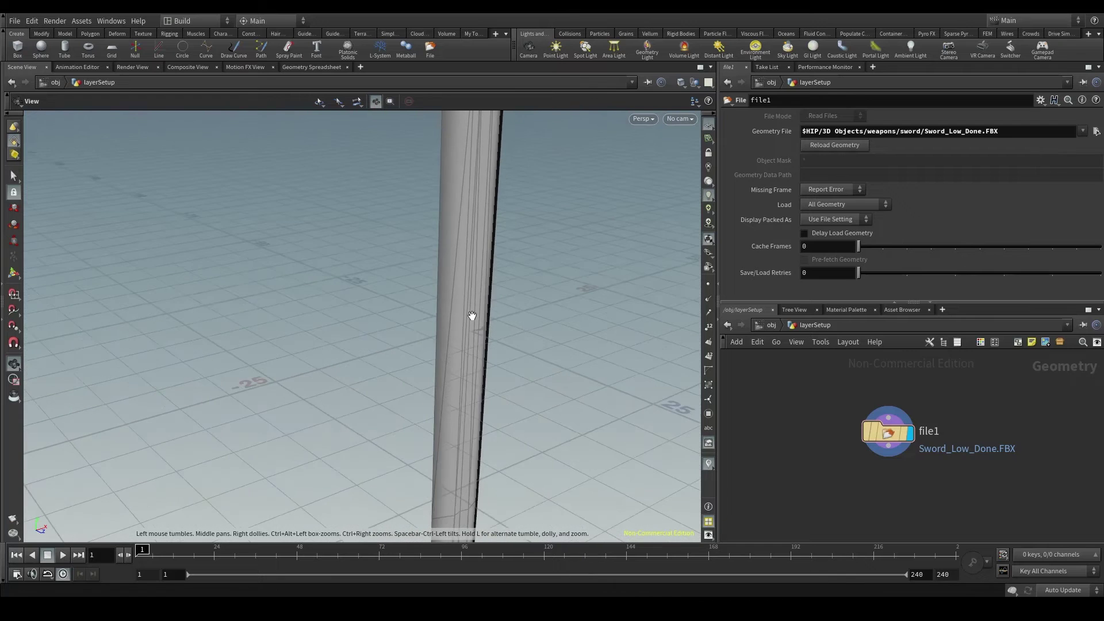
{"action": "scroll", "coordinate": [471, 315], "scroll_direction": "down", "scroll_amount": 10}
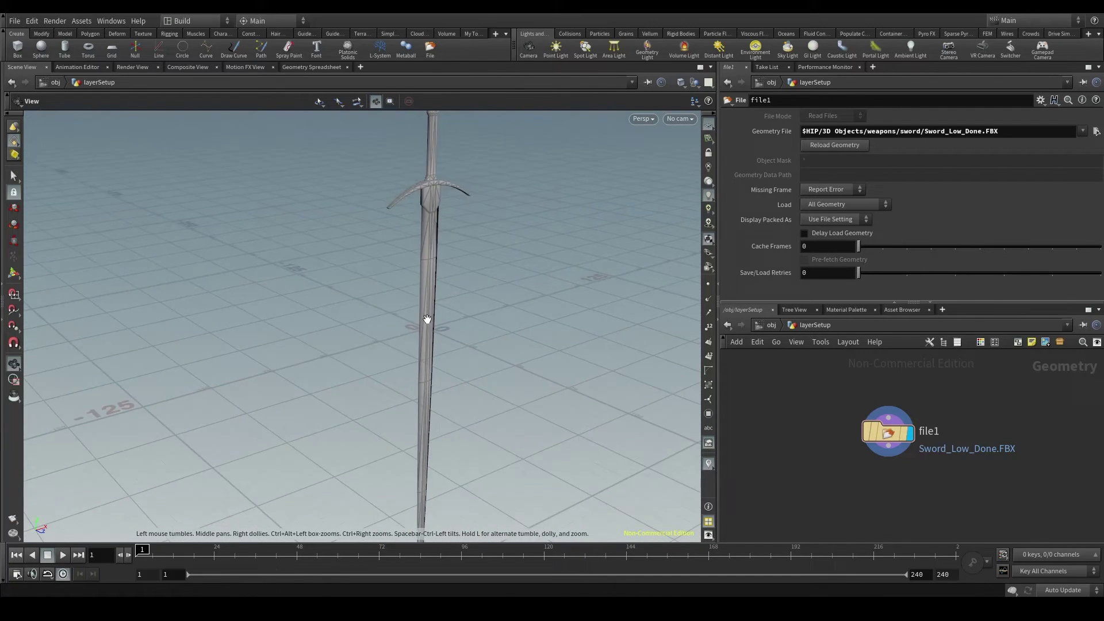
Step: Add a Transform node below file1 and set it as the displayed node
{"action": "scroll", "coordinate": [427, 319], "scroll_direction": "down", "scroll_amount": 5}
{"action": "key", "text": "Tab"}
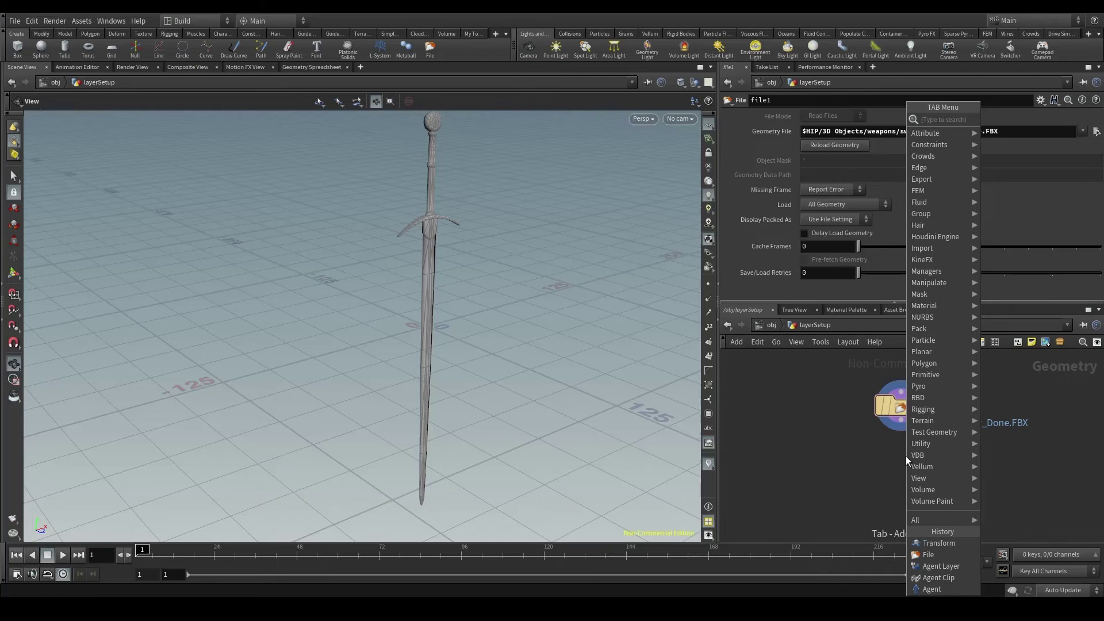
{"action": "type", "text": "transform"}
{"action": "key", "text": "Return"}
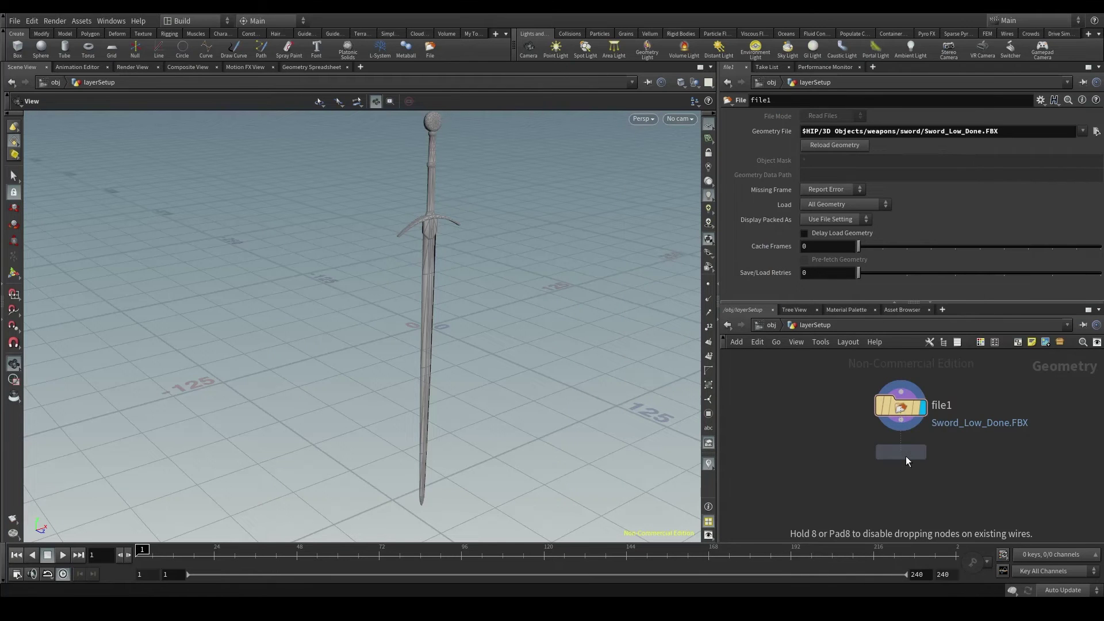
{"action": "left_click", "coordinate": [906, 456]}
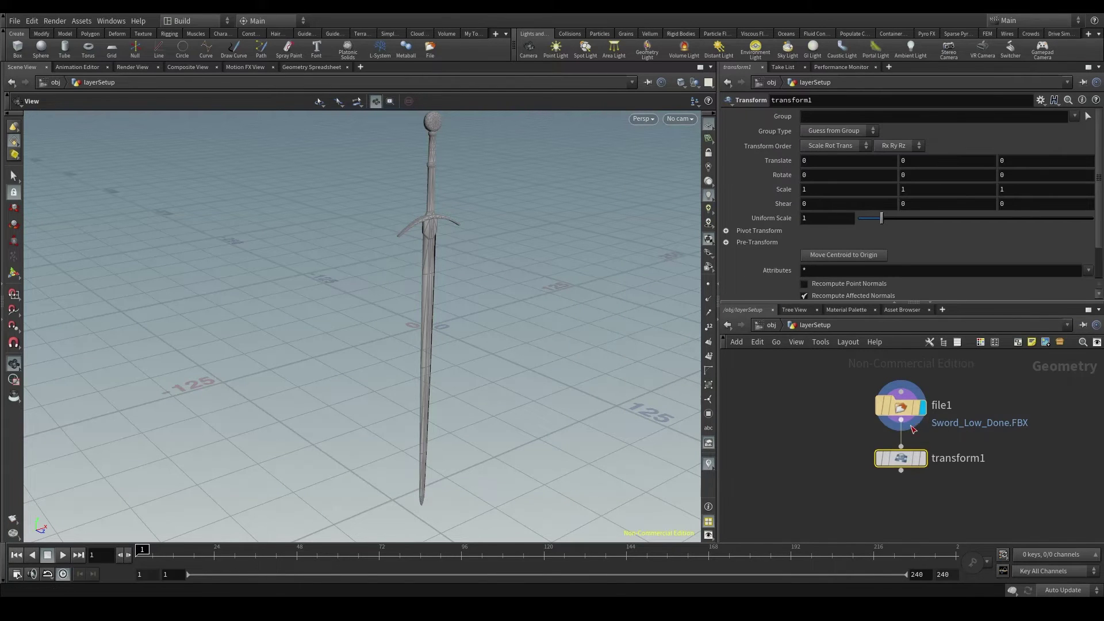
{"action": "left_click", "coordinate": [921, 458]}
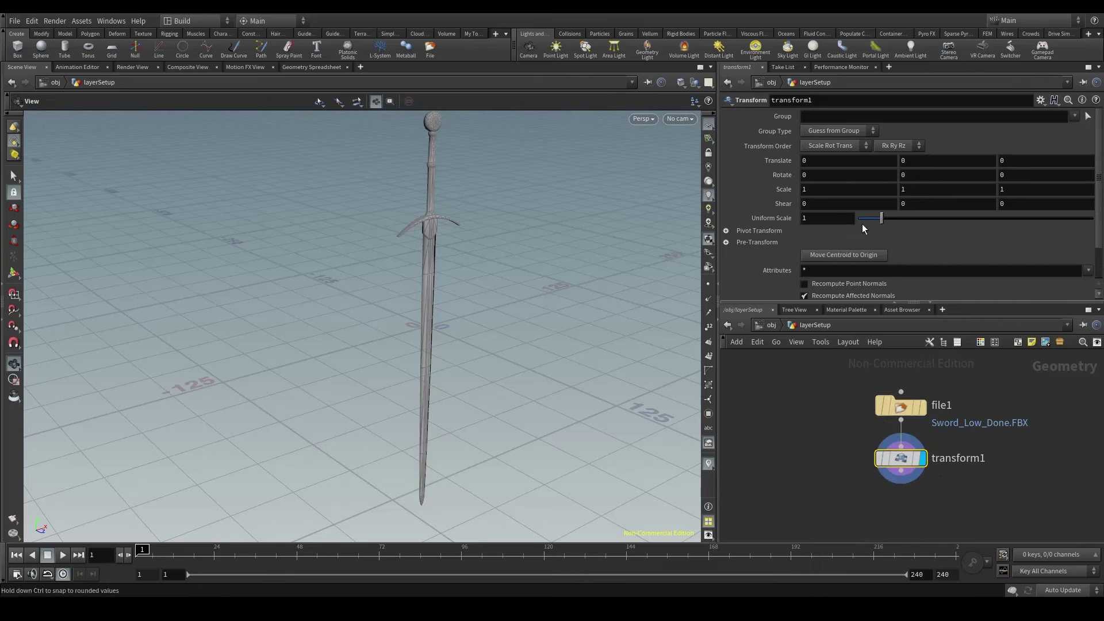
Step: Set transform1's Uniform Scale to 0.01 and frame the knight and sword
{"action": "double_click", "coordinate": [804, 218]}
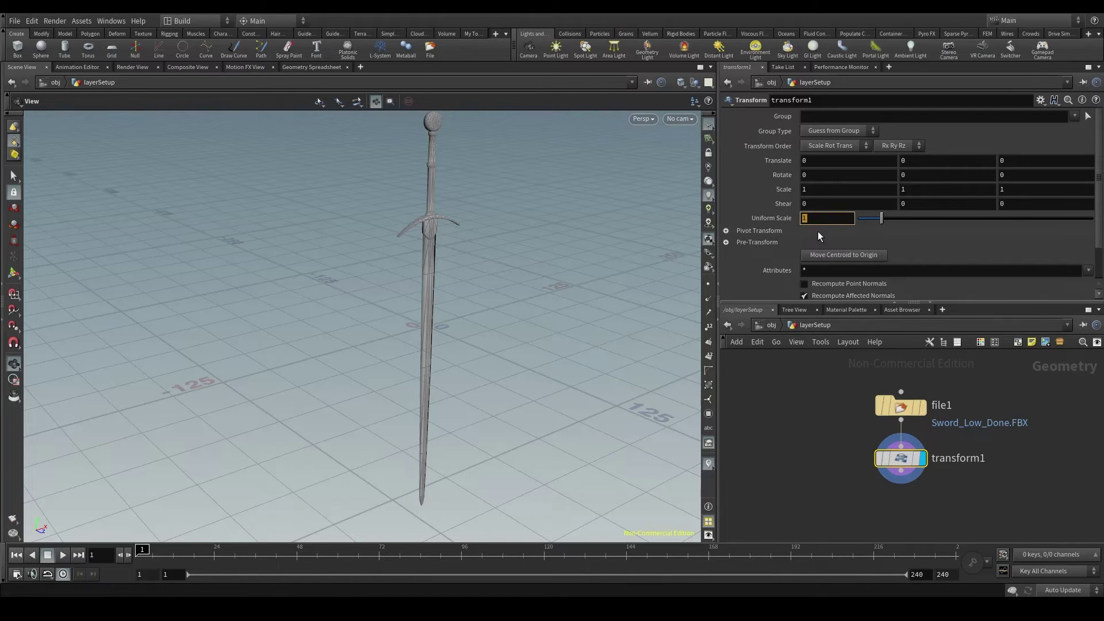
{"action": "type", "text": "1"}
{"action": "key", "text": "Return"}
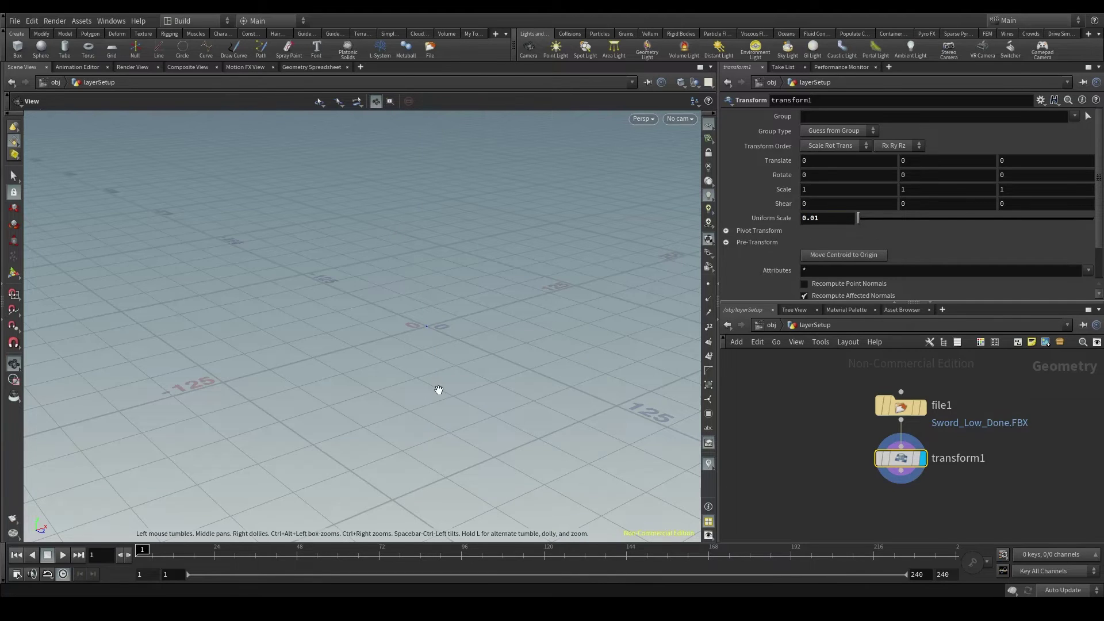
{"action": "key", "text": "h"}
{"action": "left_click_drag", "start_coordinate": [357, 285], "coordinate": [437, 299]}
Step: Try Uniform Scale 0.001, then settle on 0.005
{"action": "left_click", "coordinate": [820, 218]}
{"action": "type", "text": "0"}
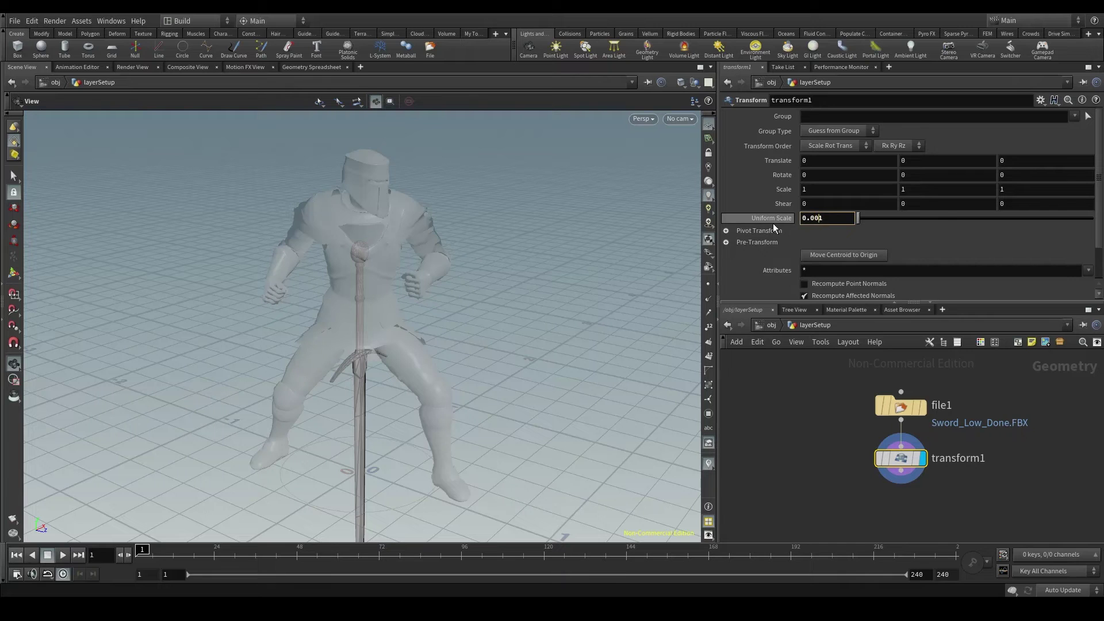
{"action": "key", "text": "Return"}
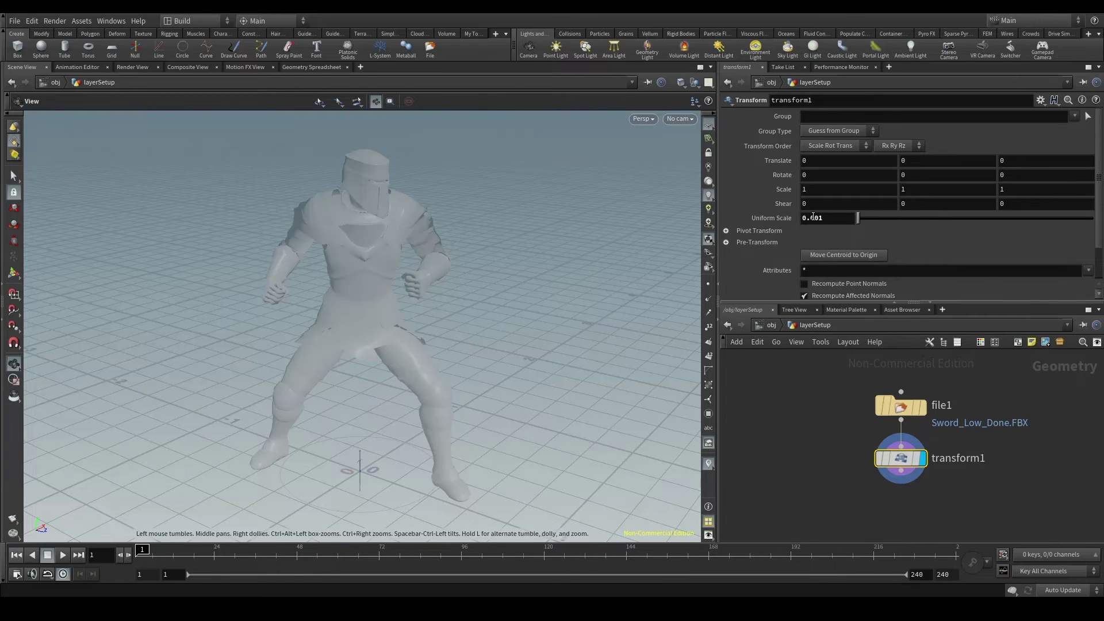
{"action": "left_click", "coordinate": [813, 217]}
{"action": "key", "text": "BackSpace"}
{"action": "type", "text": "5"}
{"action": "key", "text": "Return"}
{"action": "scroll", "coordinate": [373, 303], "scroll_direction": "down", "scroll_amount": 3}
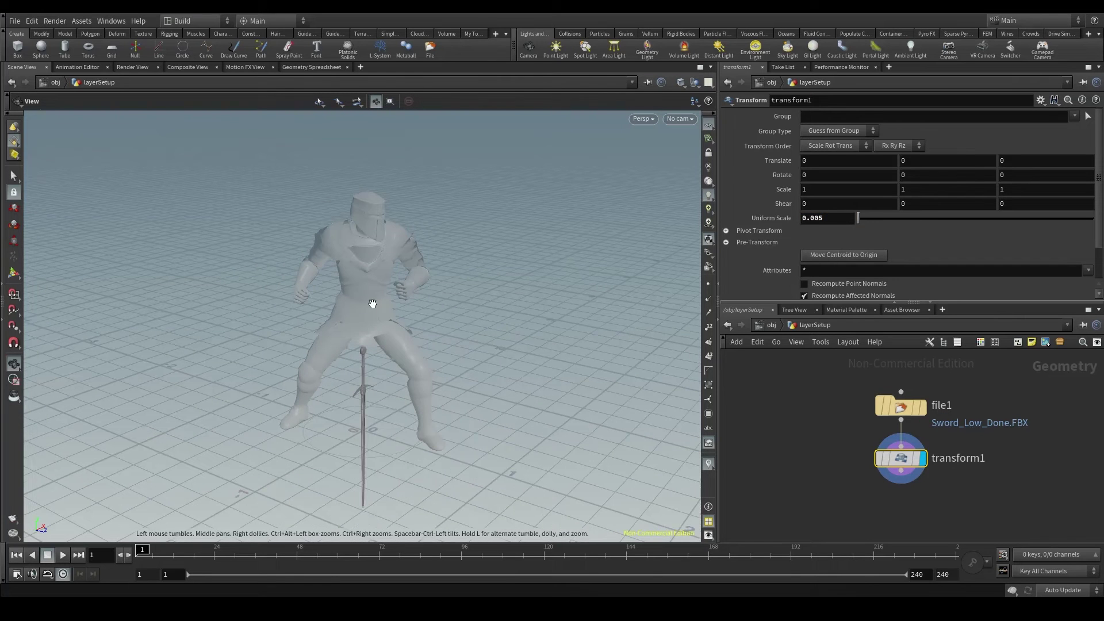
{"action": "scroll", "coordinate": [382, 337], "scroll_direction": "up", "scroll_amount": 3}
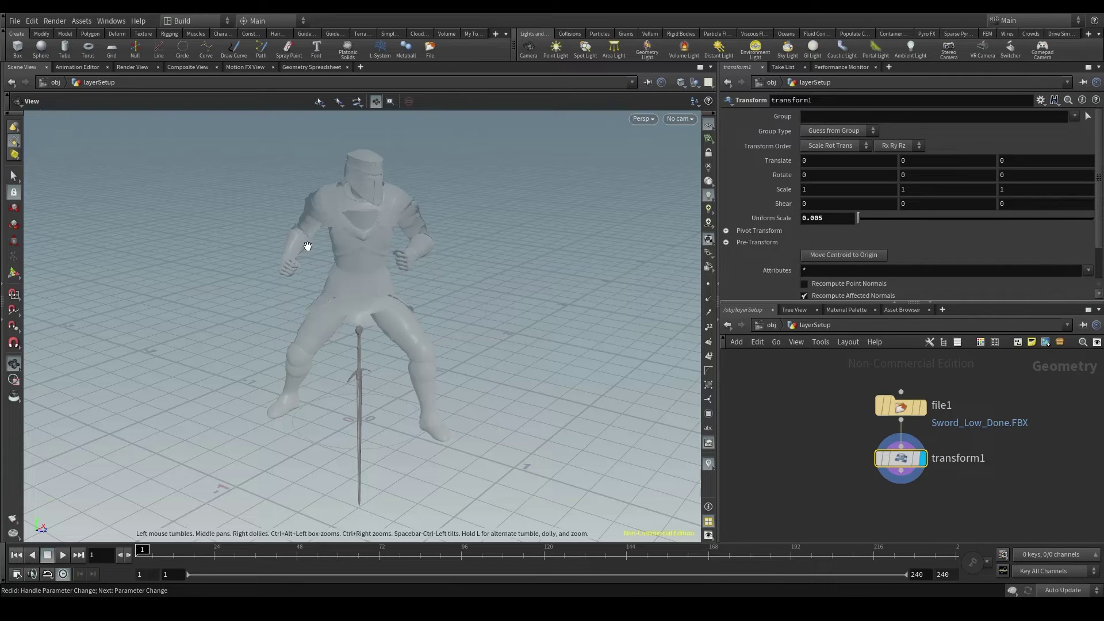
{"action": "mouse_move", "coordinate": [879, 466]}
Step: Use the transform handle to raise the sword and tilt it into the knight's hands
{"action": "key", "text": "Return"}
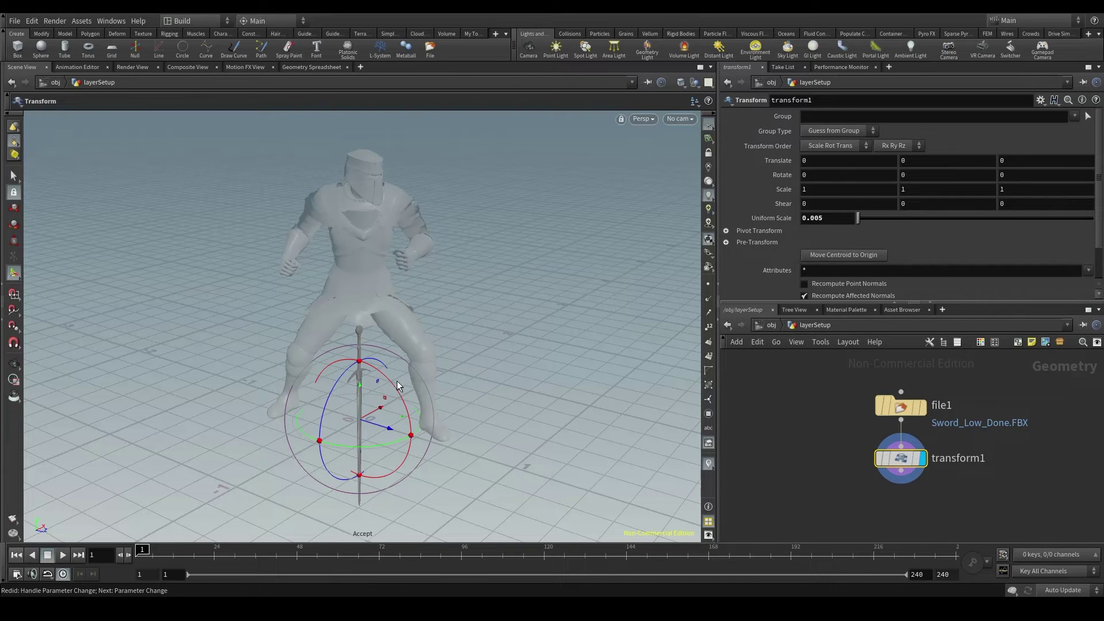
{"action": "key", "text": "ctrl+z"}
{"action": "left_click_drag", "start_coordinate": [357, 400], "coordinate": [308, 240]}
{"action": "left_click_drag", "start_coordinate": [276, 189], "coordinate": [238, 229]}
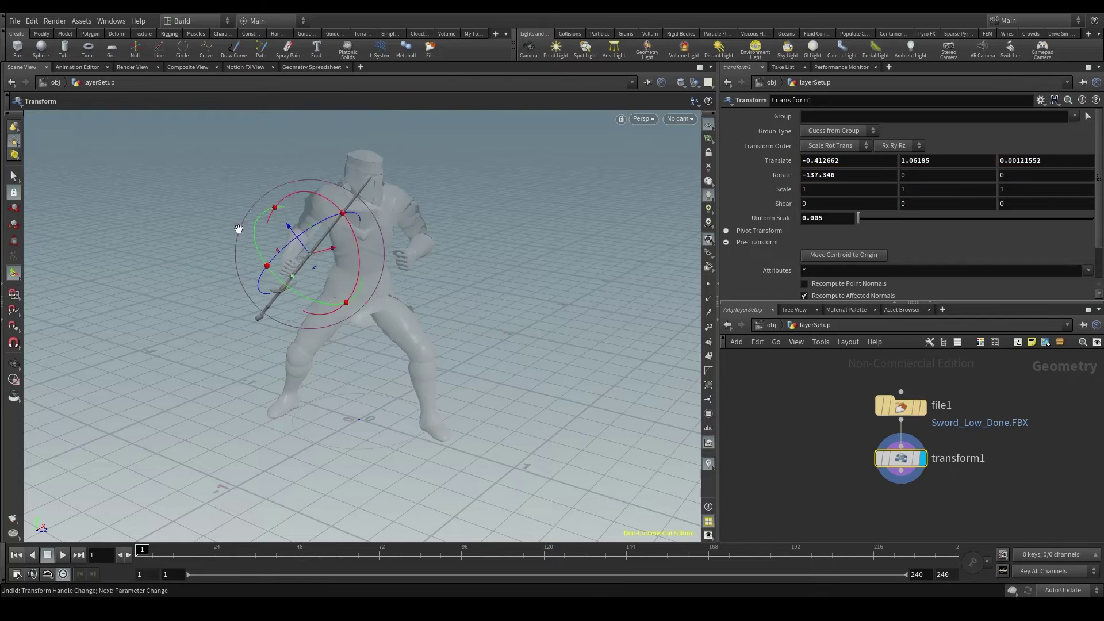
{"action": "key", "text": "Escape"}
Step: Shift the grip into the right hand (Rotate X -137.346) and zoom in on the hilt
{"action": "scroll", "coordinate": [308, 266], "scroll_direction": "up", "scroll_amount": 10}
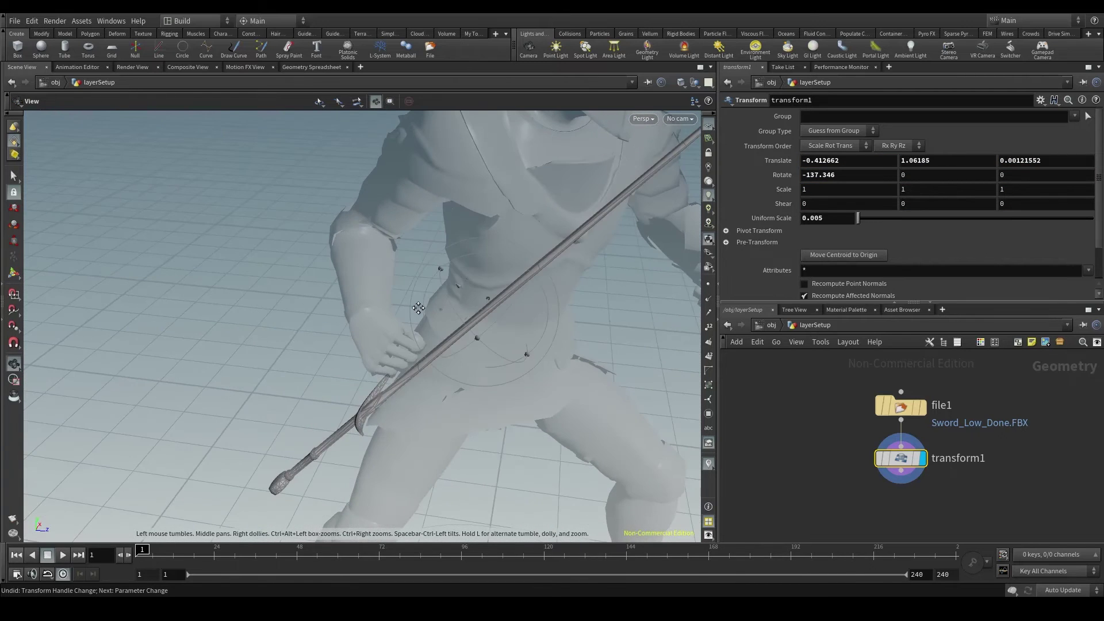
{"action": "left_click_drag", "start_coordinate": [418, 308], "coordinate": [357, 271]}
{"action": "scroll", "coordinate": [518, 217], "scroll_direction": "up", "scroll_amount": 5}
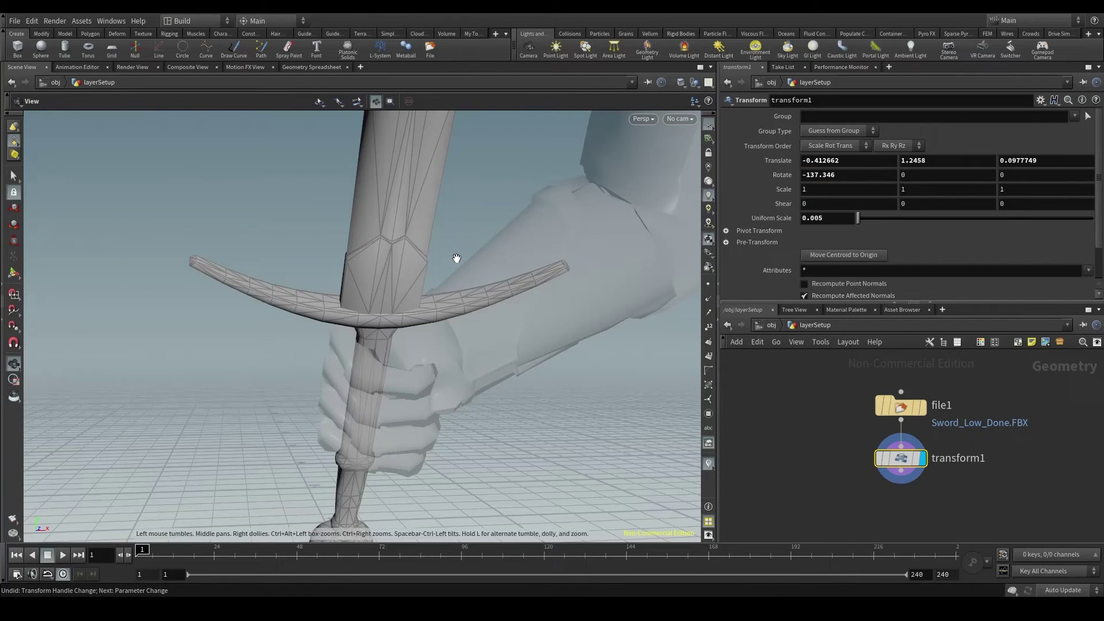
{"action": "scroll", "coordinate": [460, 255], "scroll_direction": "down", "scroll_amount": 10}
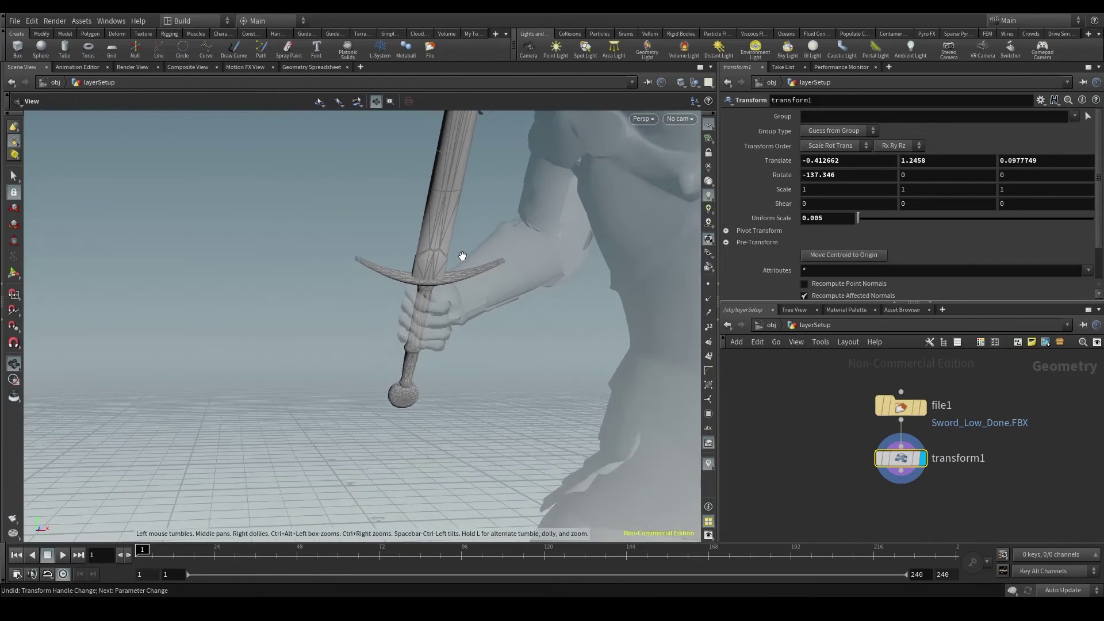
{"action": "scroll", "coordinate": [525, 272], "scroll_direction": "down", "scroll_amount": 8}
{"action": "key", "text": "Return"}
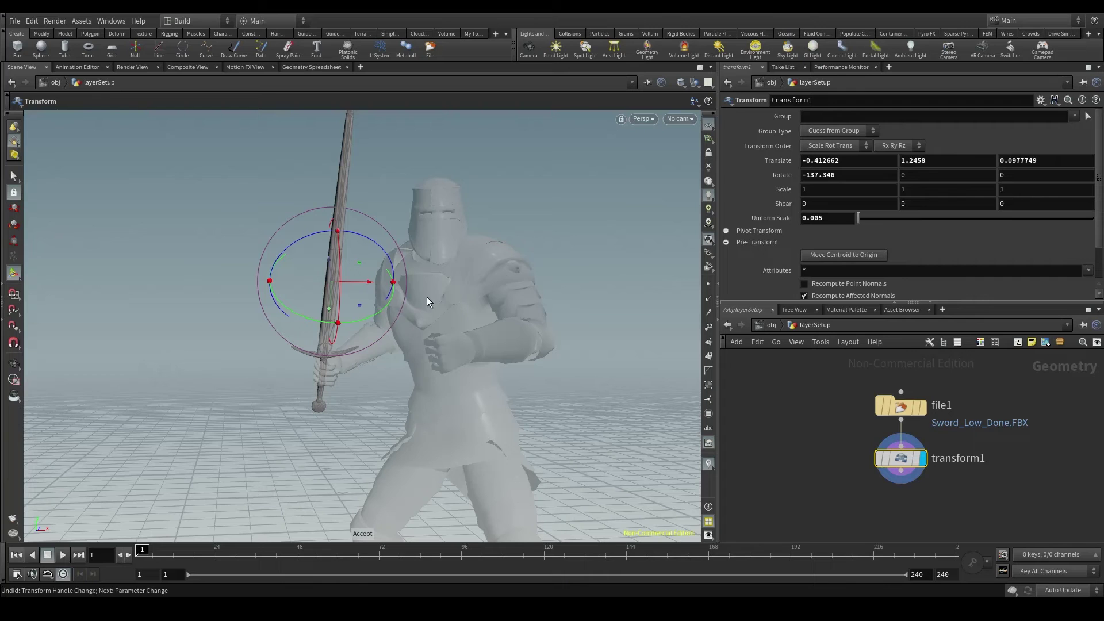
{"action": "key", "text": "Escape"}
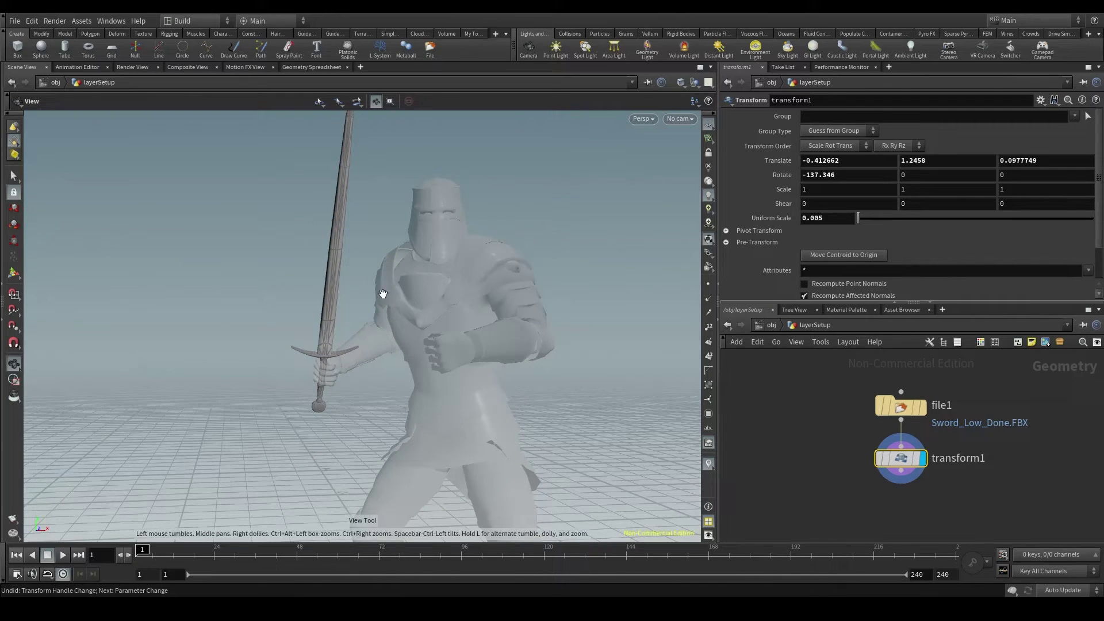
{"action": "scroll", "coordinate": [322, 373], "scroll_direction": "up", "scroll_amount": 5}
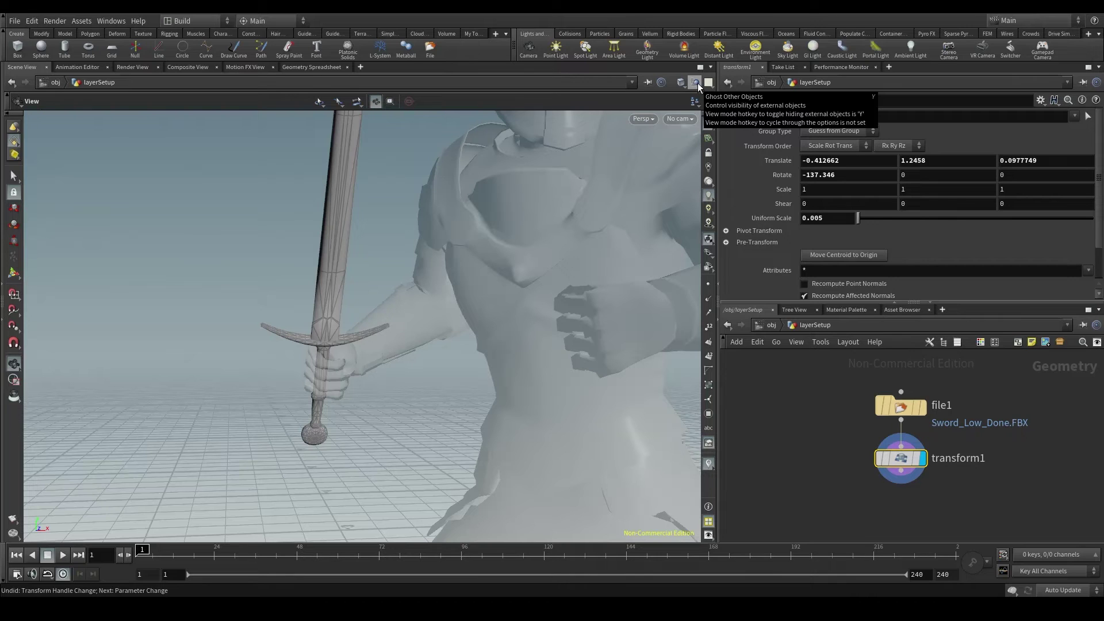
Step: Show other objects at full opacity, then toggle agentSetup and layerSetup display at /obj
{"action": "left_click", "coordinate": [697, 84]}
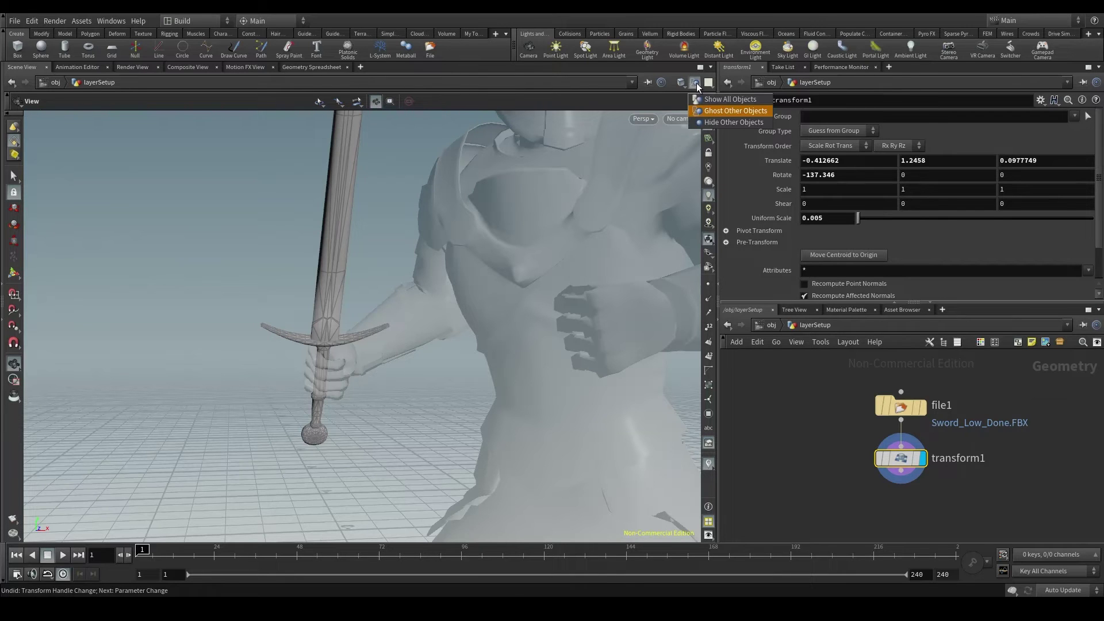
{"action": "left_click", "coordinate": [729, 100]}
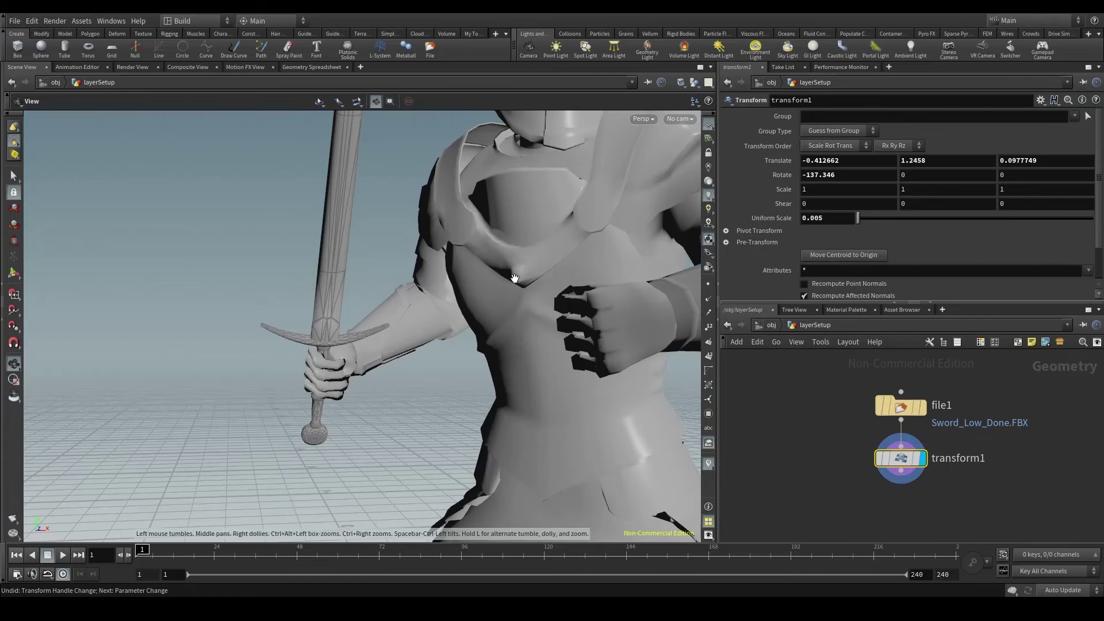
{"action": "scroll", "coordinate": [511, 276], "scroll_direction": "down", "scroll_amount": 6}
{"action": "left_click_drag", "start_coordinate": [511, 274], "coordinate": [525, 327]}
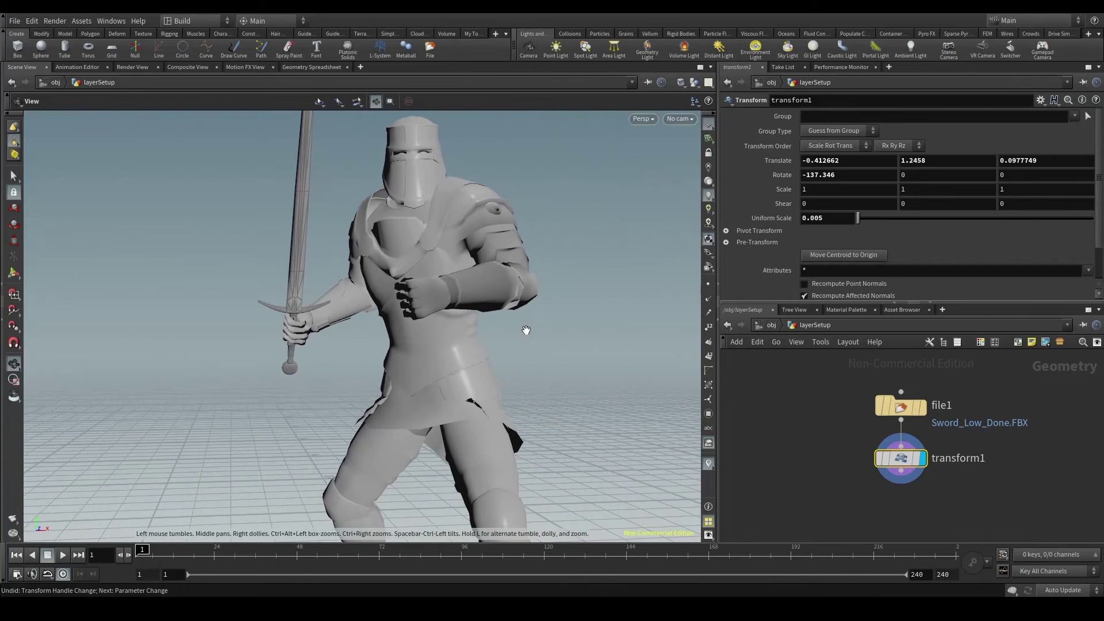
{"action": "left_click", "coordinate": [771, 326]}
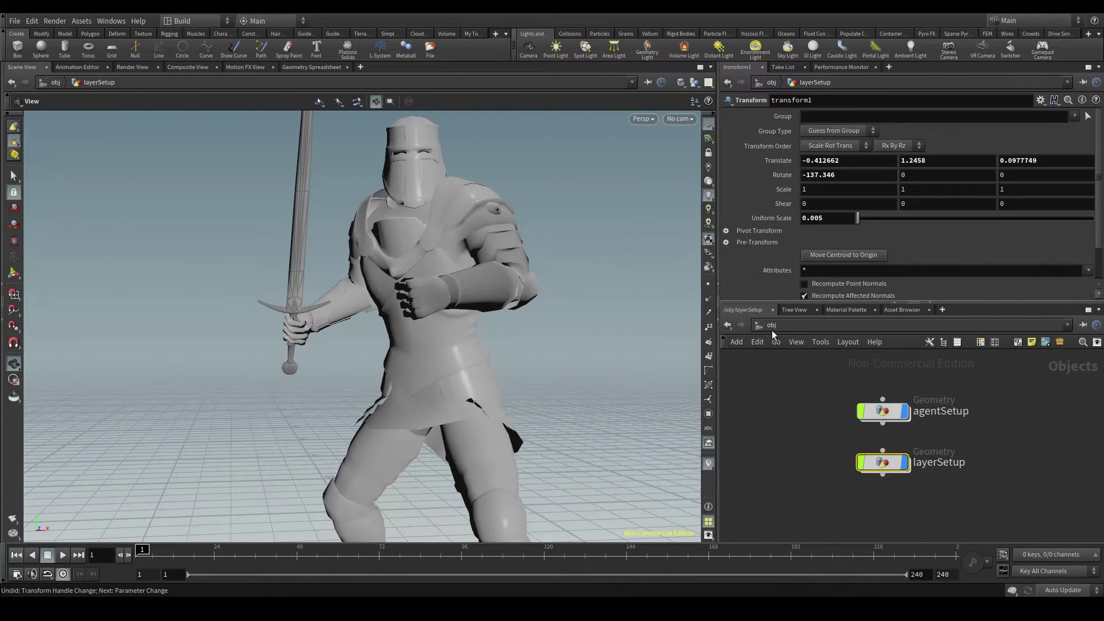
{"action": "left_click", "coordinate": [906, 413]}
{"action": "left_click", "coordinate": [906, 412]}
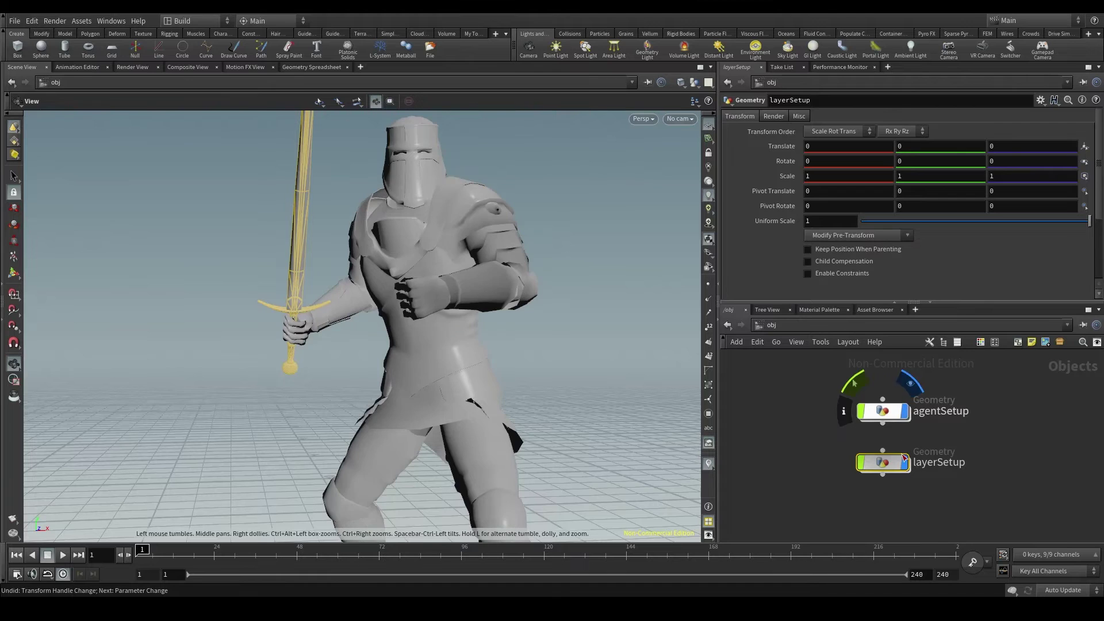
{"action": "left_click", "coordinate": [904, 462]}
{"action": "left_click", "coordinate": [904, 463]}
Step: Inside layerSetup, try ghosting and hiding the knight, then show all objects fully
{"action": "double_click", "coordinate": [891, 467]}
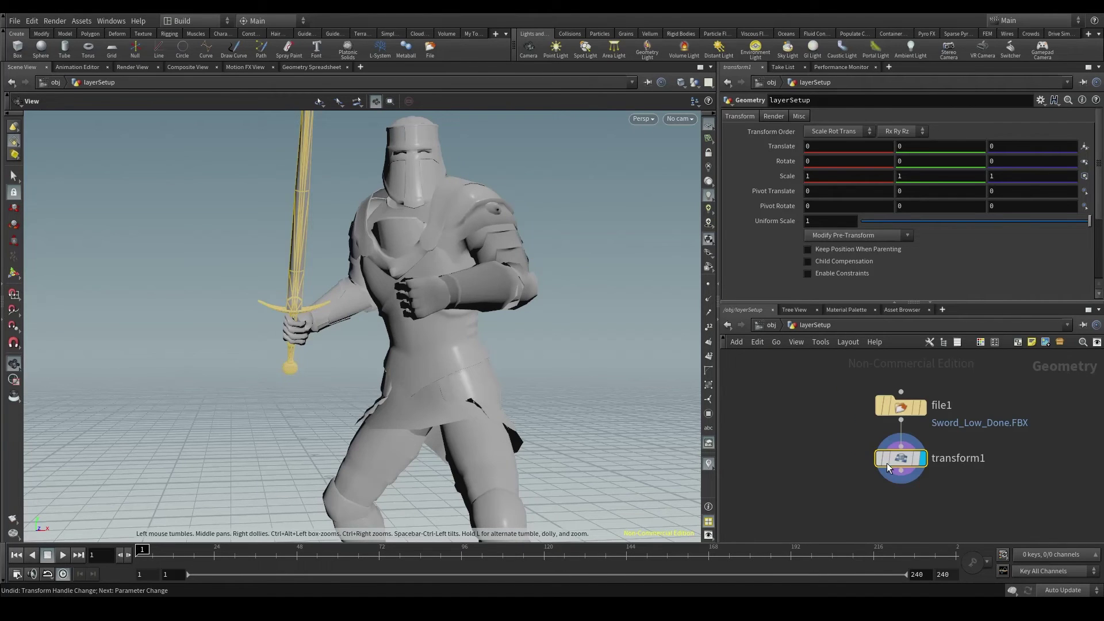
{"action": "left_click", "coordinate": [694, 82]}
{"action": "left_click", "coordinate": [734, 111]}
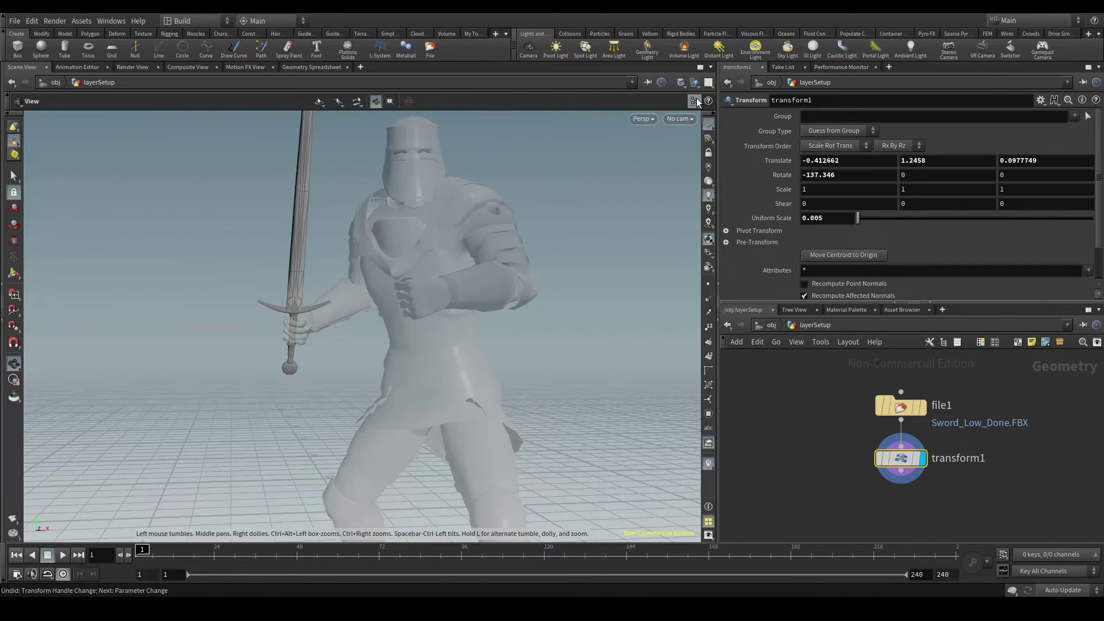
{"action": "left_click", "coordinate": [694, 82]}
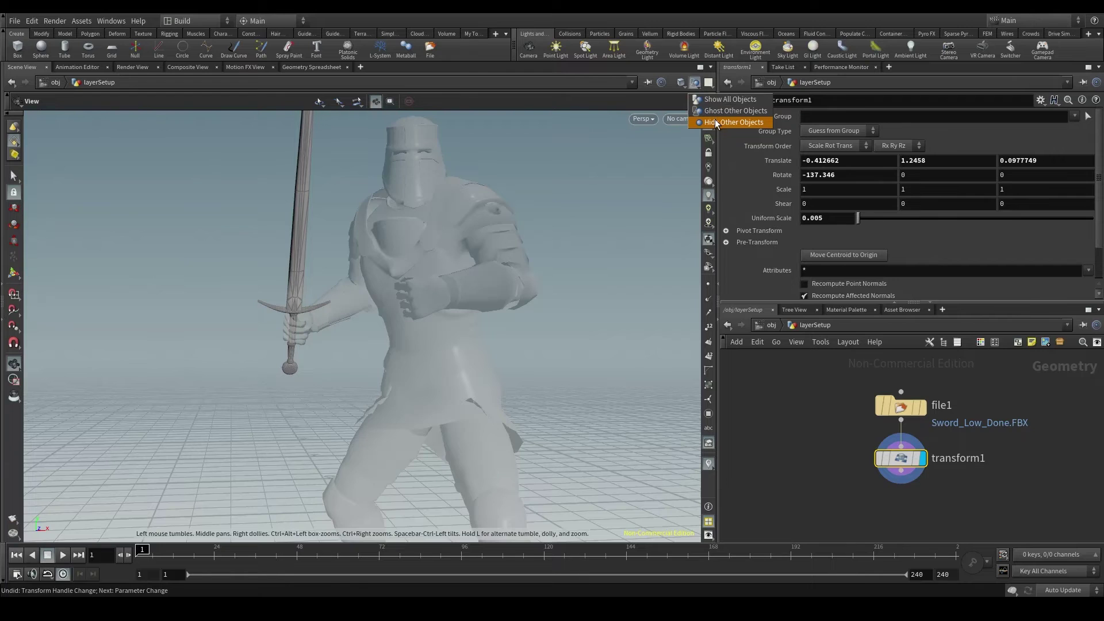
{"action": "left_click", "coordinate": [716, 123]}
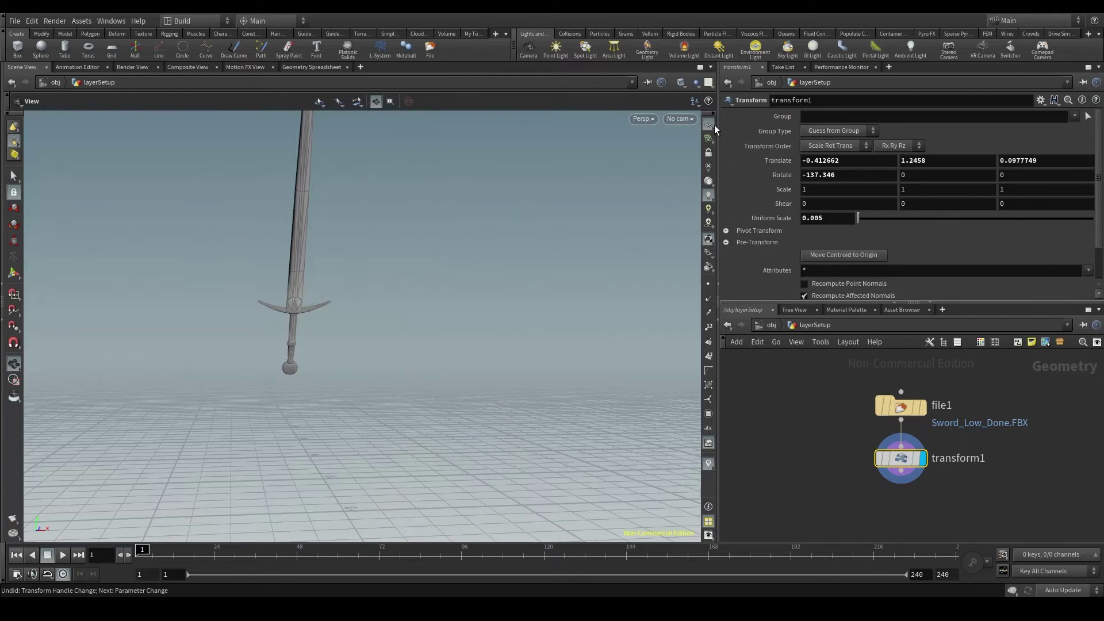
{"action": "left_click", "coordinate": [693, 84]}
{"action": "left_click", "coordinate": [707, 101]}
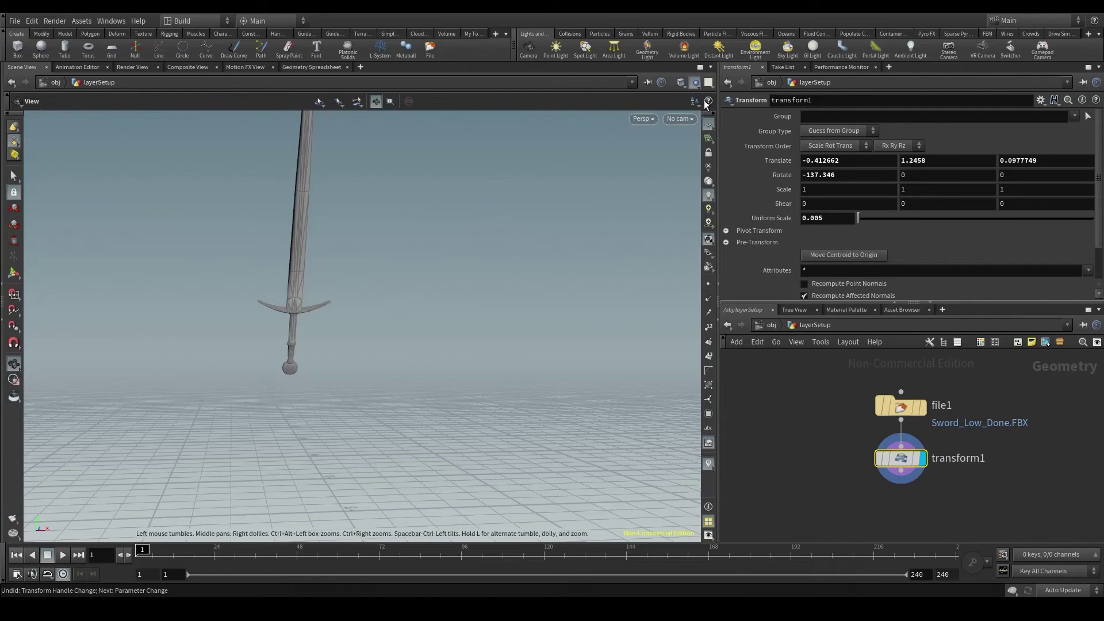
Step: Rotate the sword slightly in the knight's hand to about Rotate X -139.5
{"action": "mouse_move", "coordinate": [913, 461]}
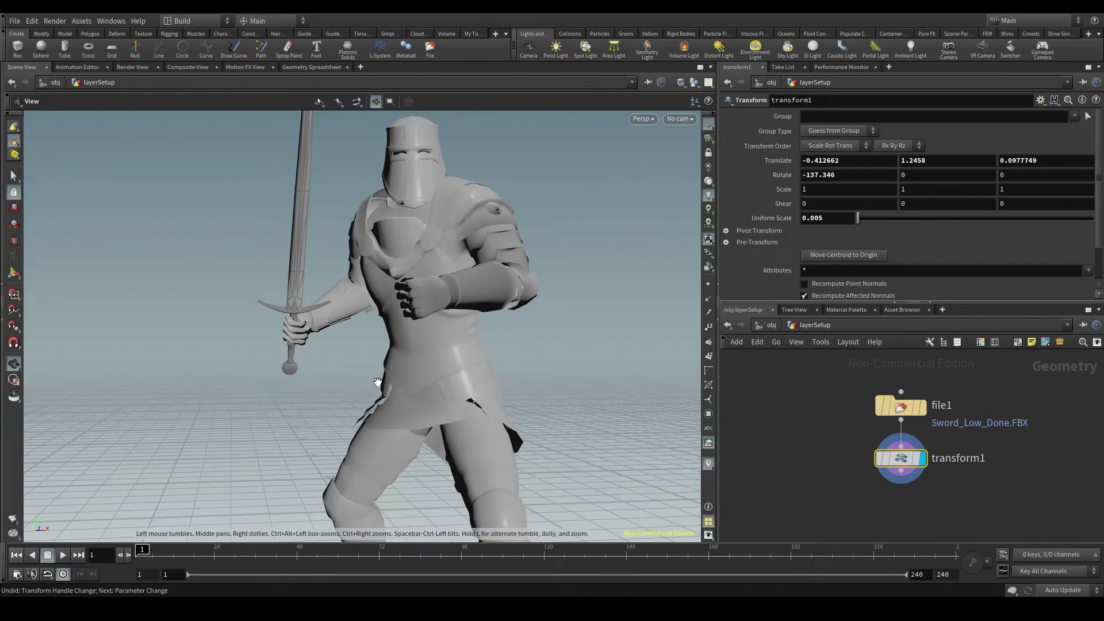
{"action": "key", "text": "Return"}
{"action": "scroll", "coordinate": [326, 175], "scroll_direction": "up", "scroll_amount": 5}
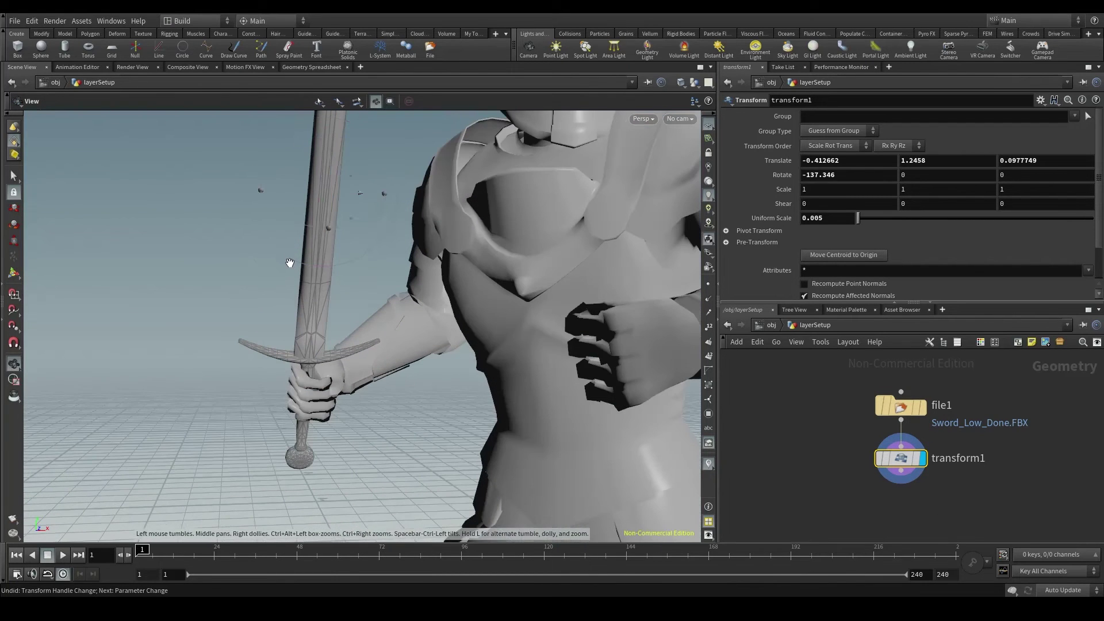
{"action": "key", "text": "Escape"}
{"action": "scroll", "coordinate": [291, 355], "scroll_direction": "up", "scroll_amount": 5}
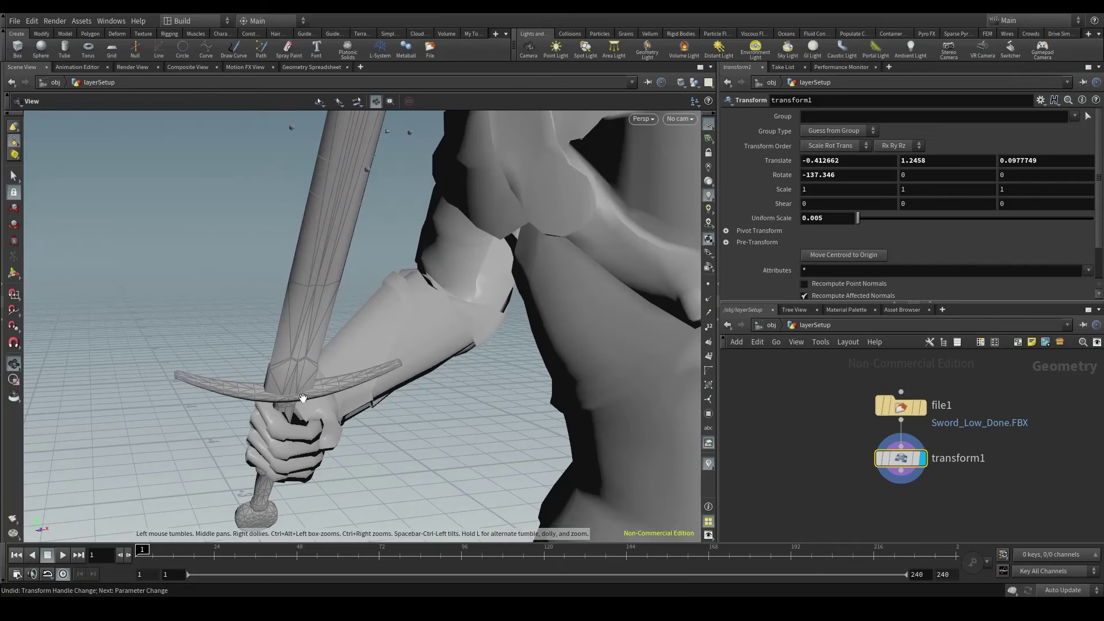
{"action": "scroll", "coordinate": [291, 355], "scroll_direction": "down", "scroll_amount": 5}
{"action": "key", "text": "Return"}
{"action": "left_click_drag", "start_coordinate": [331, 130], "coordinate": [351, 138]}
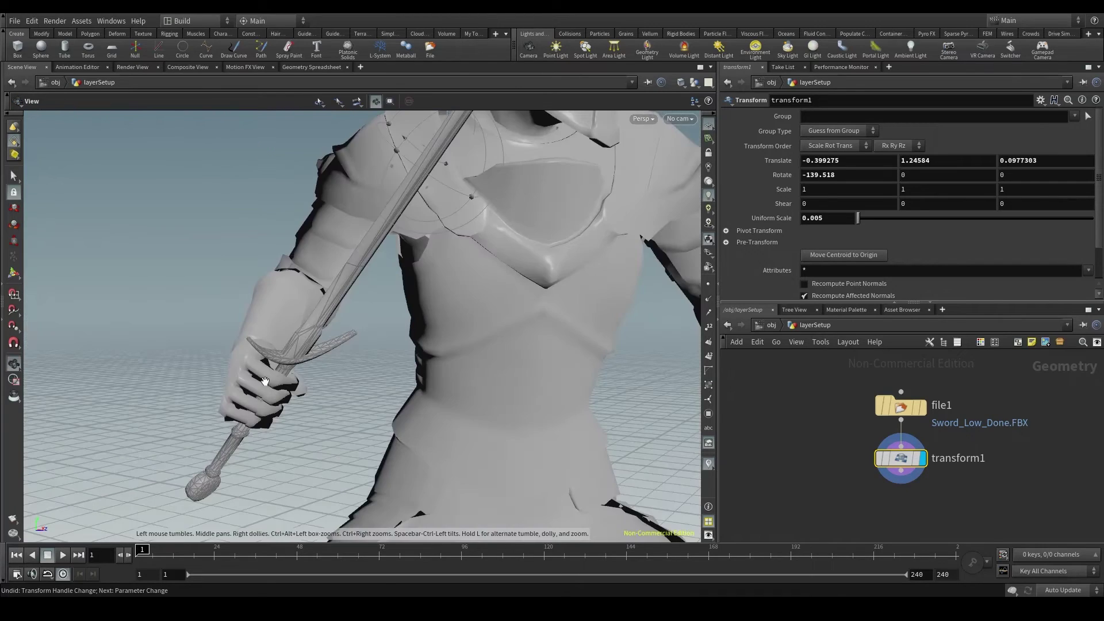
Step: Orbit around the knight to check the sword's grip from below, front and sides
{"action": "left_click_drag", "start_coordinate": [265, 381], "coordinate": [302, 367]}
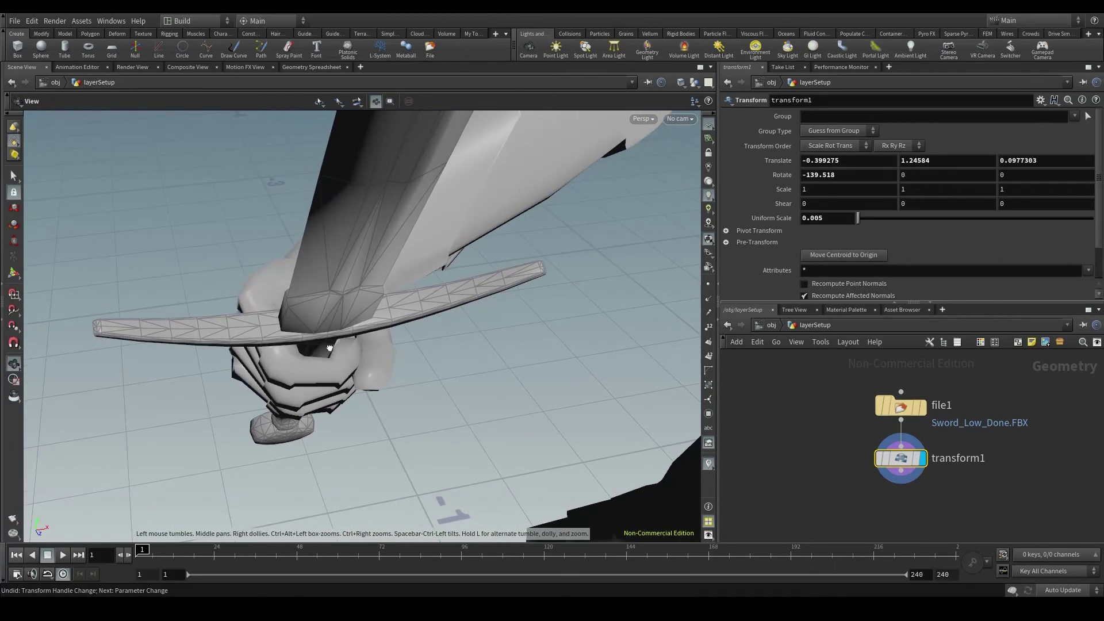
{"action": "scroll", "coordinate": [392, 284], "scroll_direction": "up", "scroll_amount": 5}
{"action": "left_click_drag", "start_coordinate": [392, 284], "coordinate": [320, 332]}
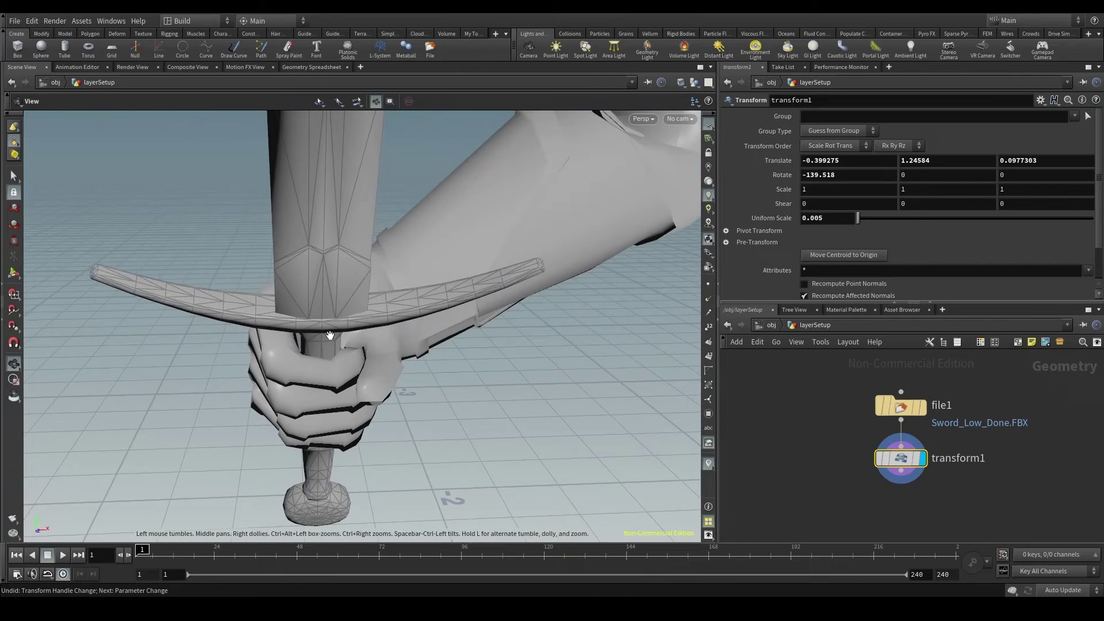
{"action": "scroll", "coordinate": [330, 338], "scroll_direction": "down", "scroll_amount": 2}
{"action": "scroll", "coordinate": [330, 337], "scroll_direction": "down", "scroll_amount": 3}
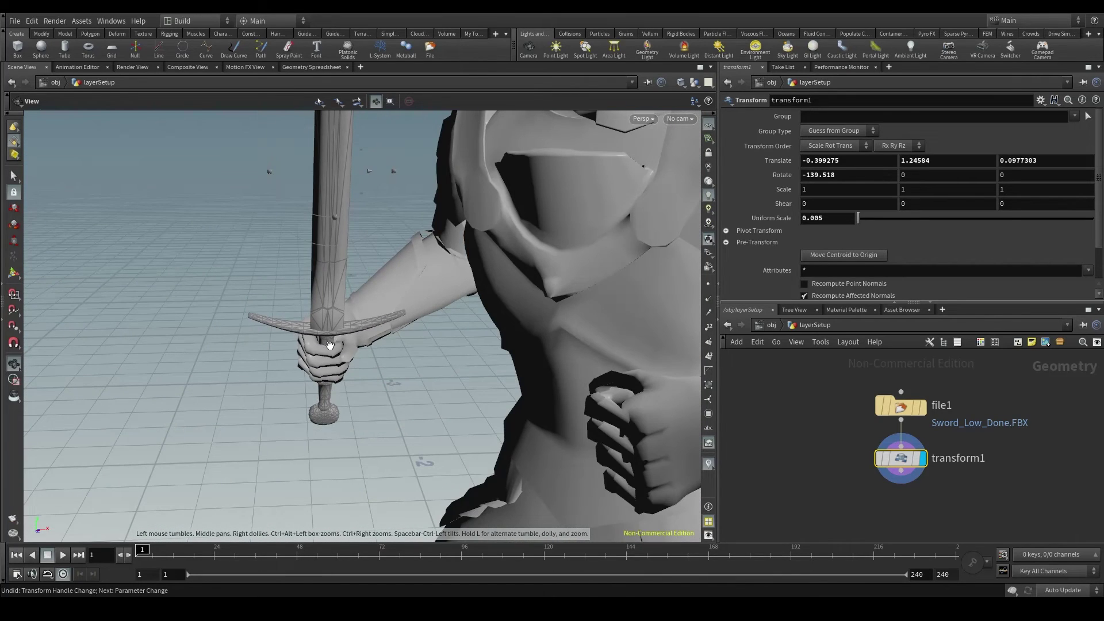
{"action": "scroll", "coordinate": [330, 345], "scroll_direction": "down", "scroll_amount": 10}
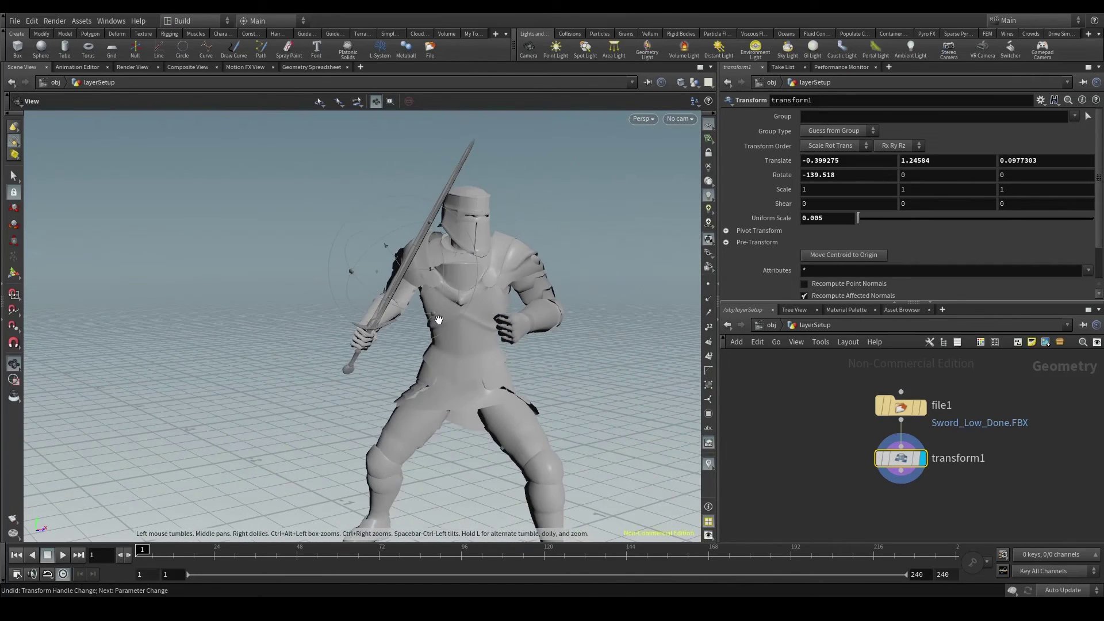
{"action": "left_click_drag", "start_coordinate": [438, 320], "coordinate": [353, 338]}
{"action": "key", "text": "Return"}
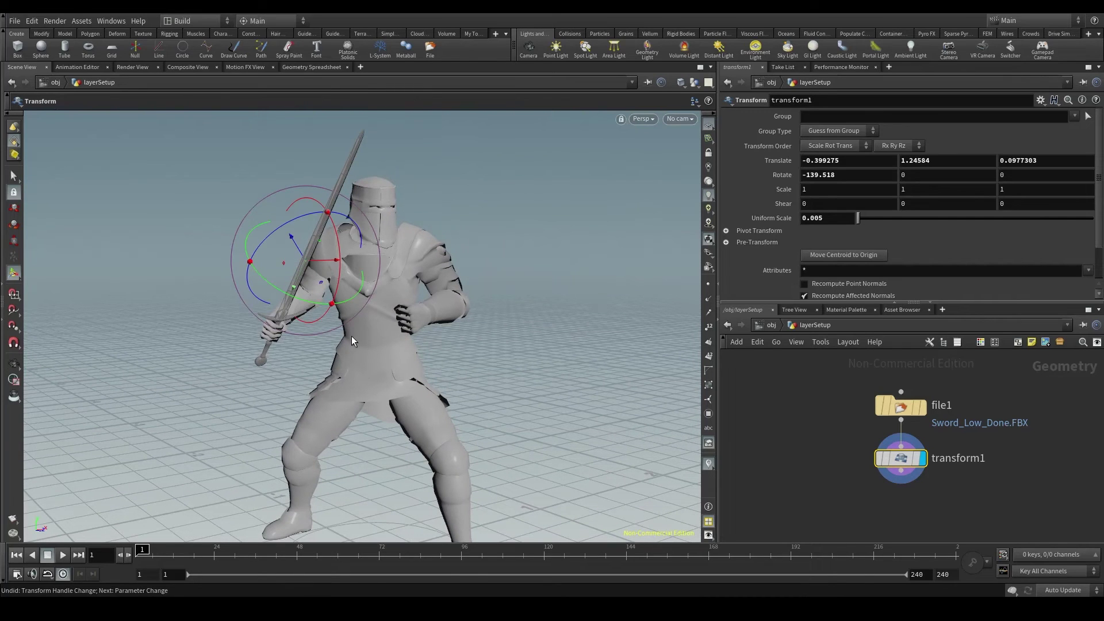
{"action": "key", "text": "Escape"}
{"action": "left_click_drag", "start_coordinate": [282, 339], "coordinate": [336, 316]}
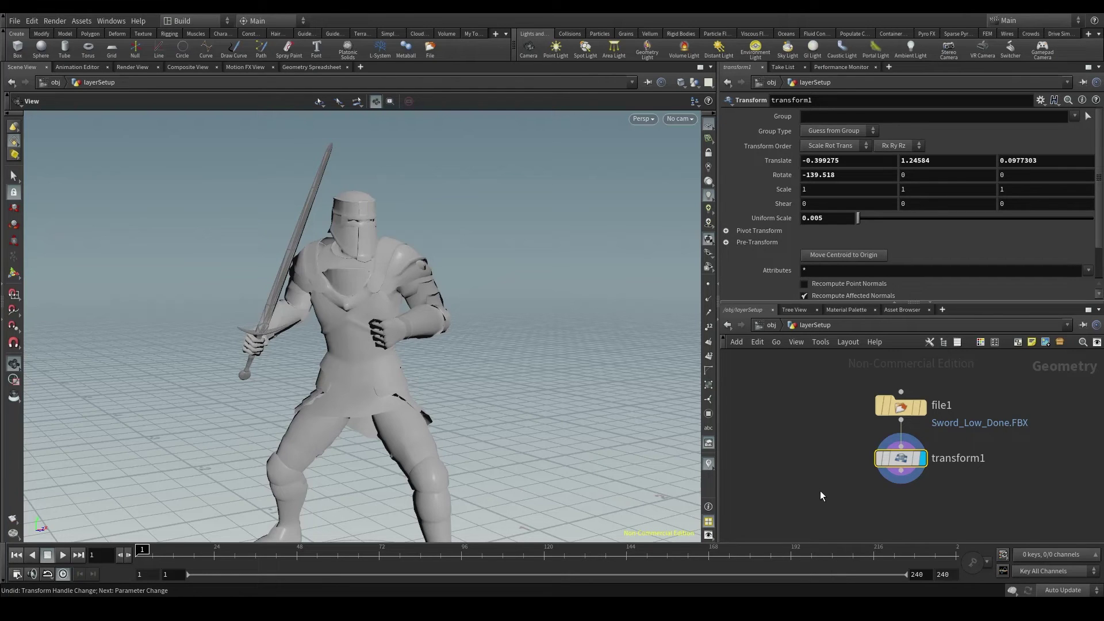
{"action": "middle_click_drag", "start_coordinate": [821, 496], "coordinate": [802, 466]}
Step: Add a Null node under transform1 and rename it OUT_SWORD
{"action": "key", "text": "Tab"}
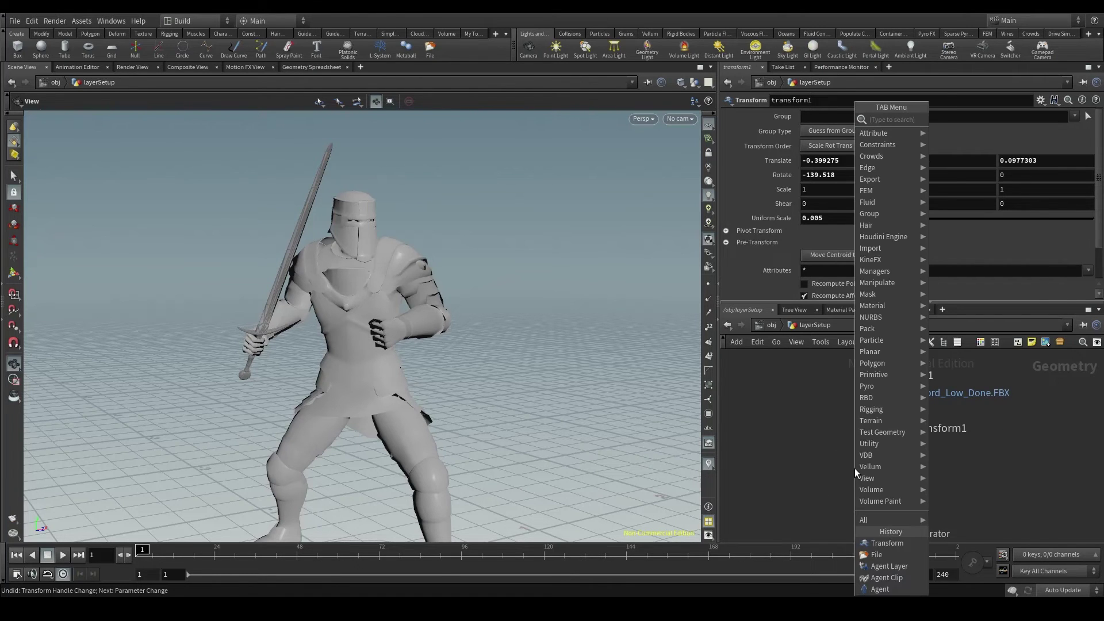
{"action": "type", "text": "null"}
{"action": "key", "text": "Return"}
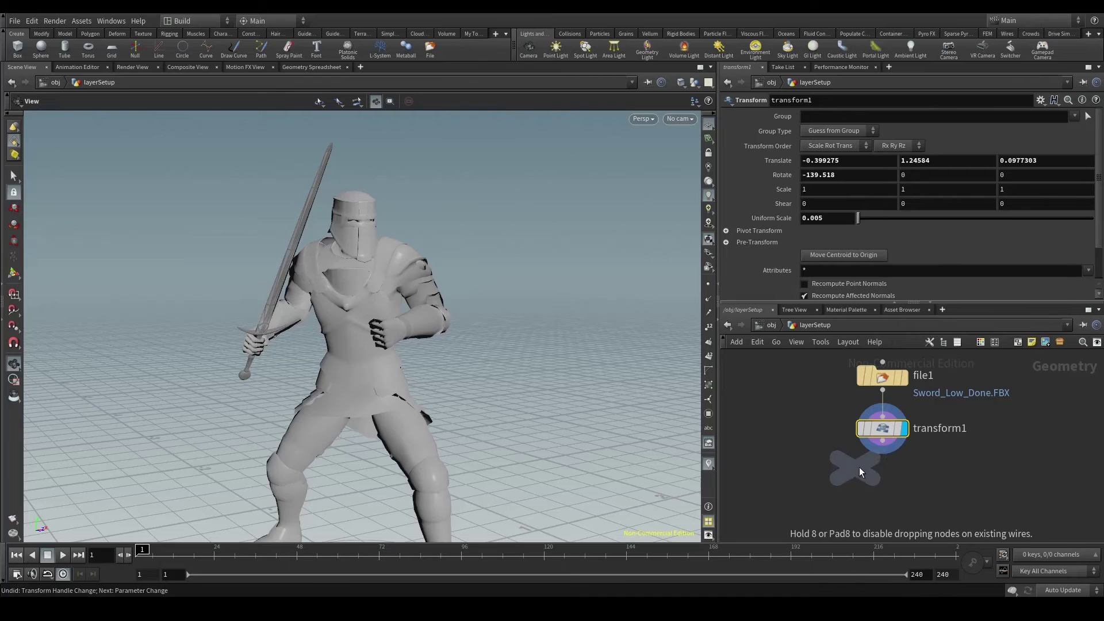
{"action": "left_click", "coordinate": [885, 482]}
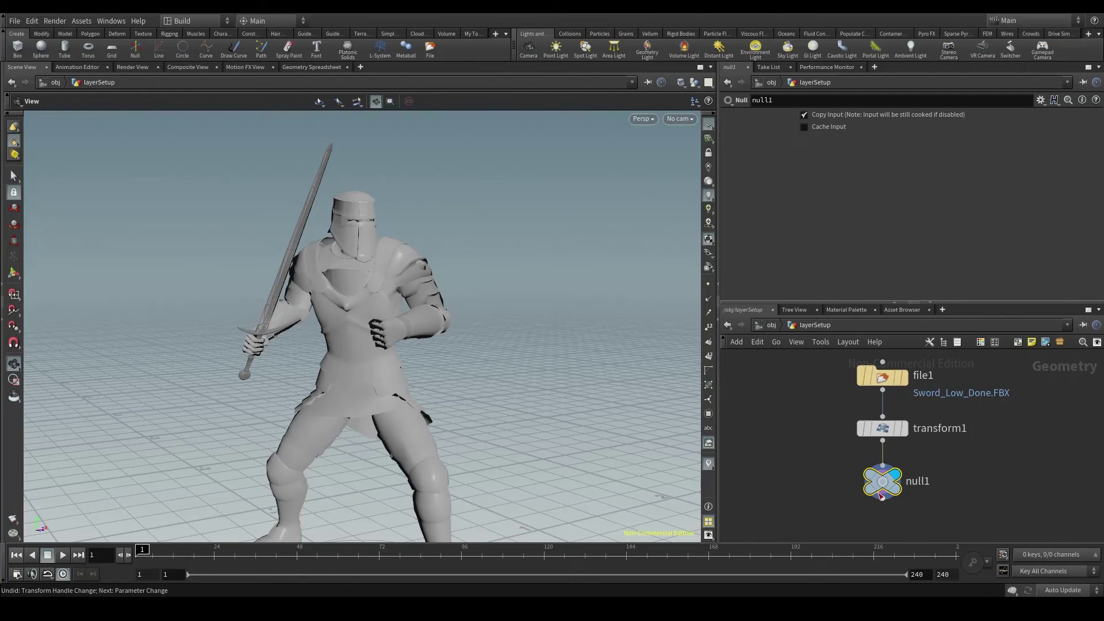
{"action": "double_click", "coordinate": [927, 480]}
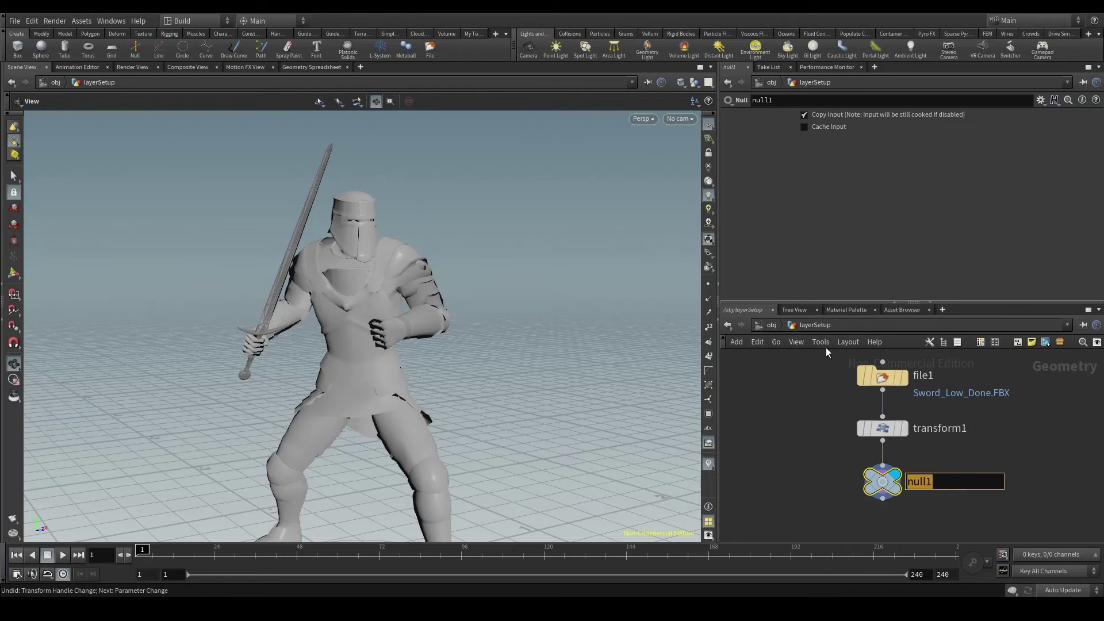
{"action": "type", "text": "OUT_SWORD"}
{"action": "key", "text": "Return"}
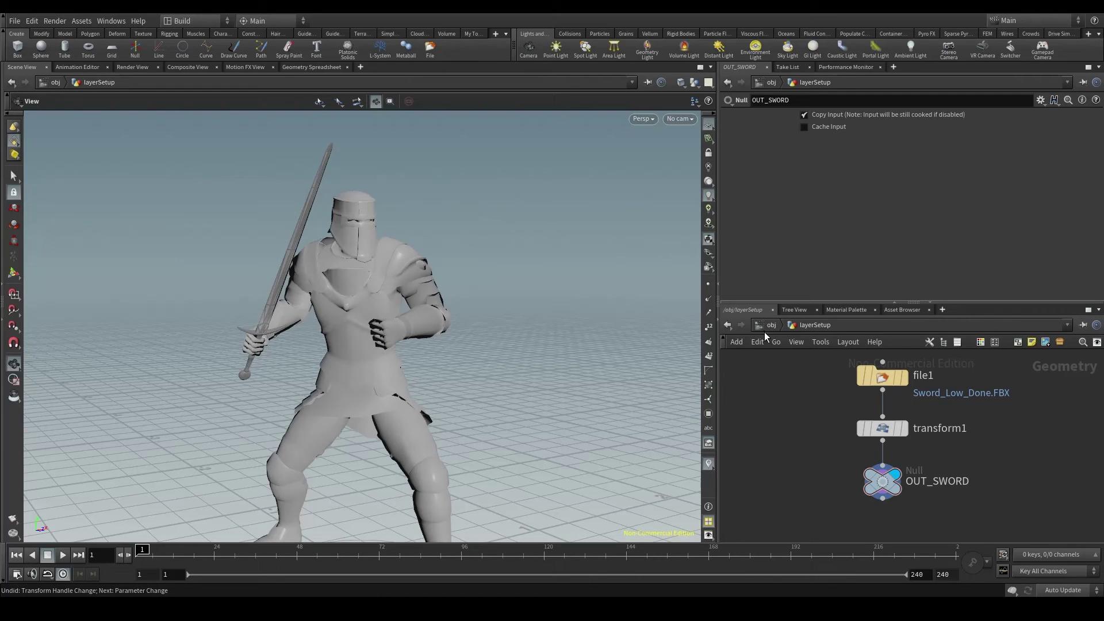
Step: Return to object level and dive into the agentSetup network
{"action": "left_click", "coordinate": [771, 325]}
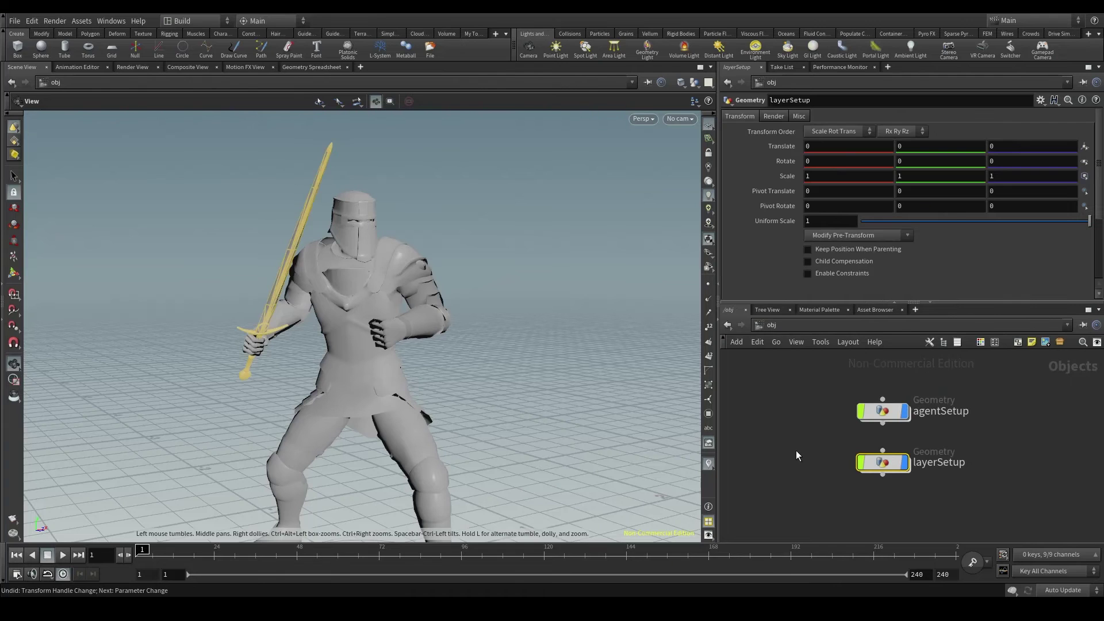
{"action": "mouse_move", "coordinate": [886, 410]}
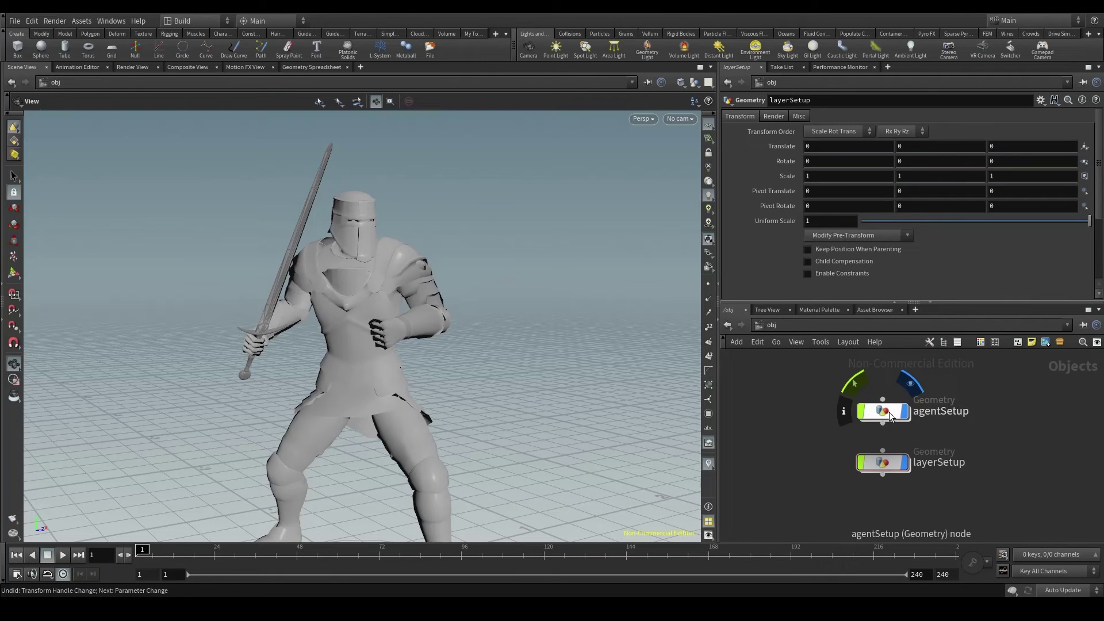
{"action": "double_click", "coordinate": [889, 414]}
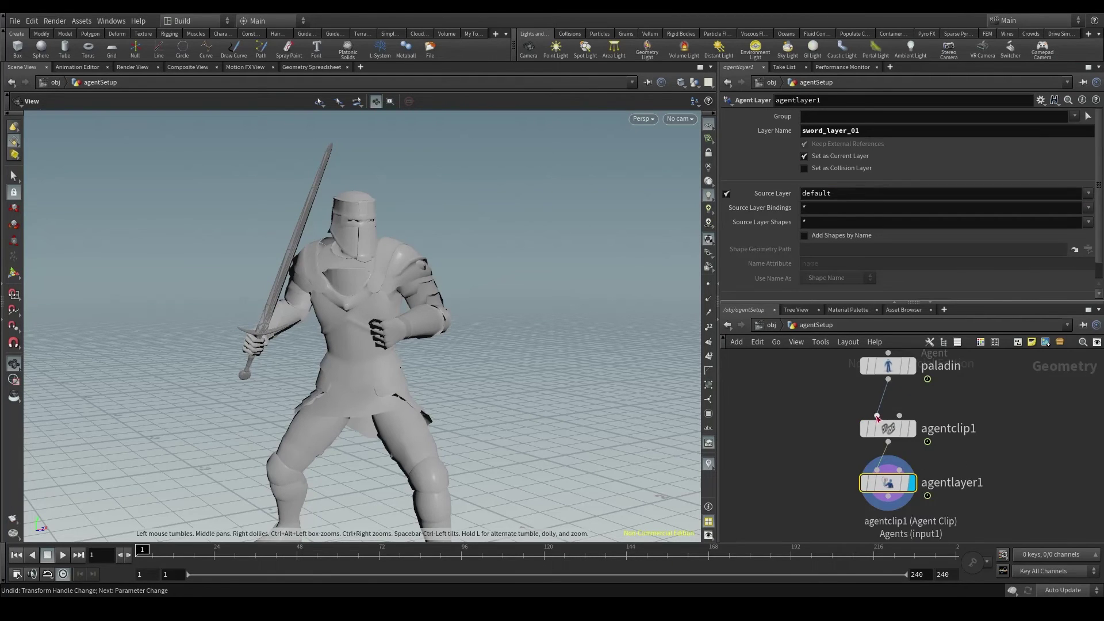
Step: Set the viewport to ghost other objects so the sword shows faded beside the knight
{"action": "left_click", "coordinate": [694, 102]}
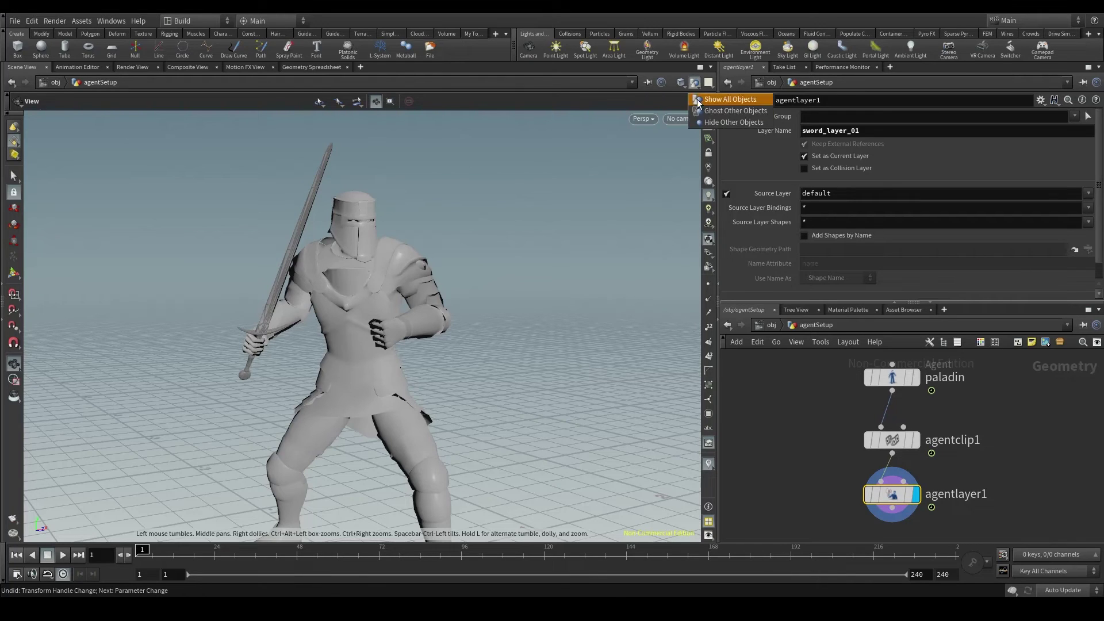
{"action": "left_click", "coordinate": [704, 116]}
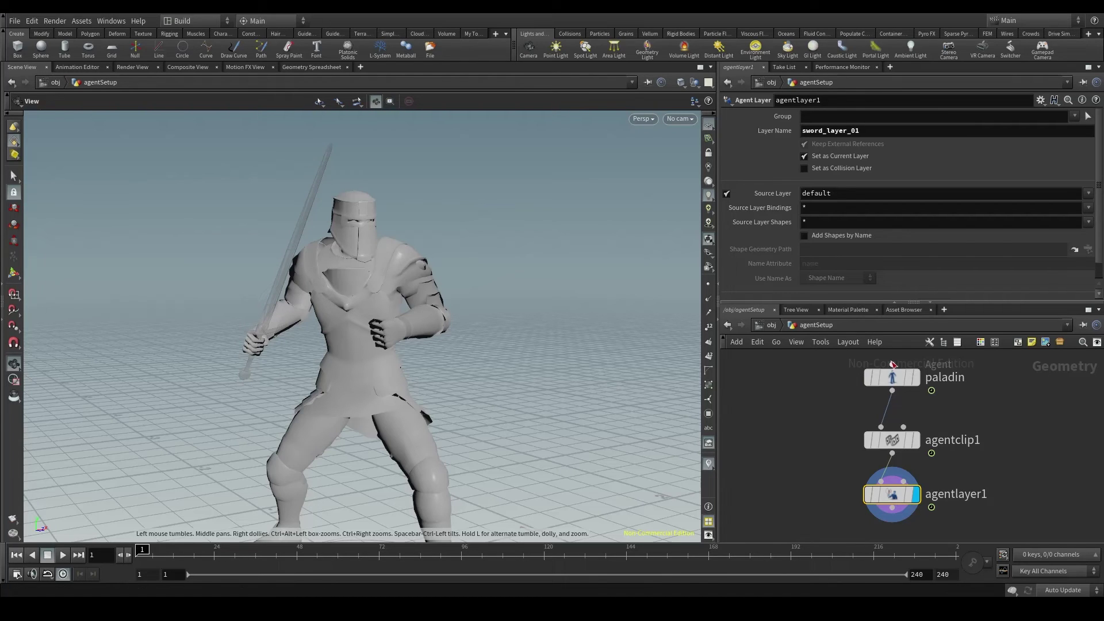
{"action": "mouse_move", "coordinate": [885, 497]}
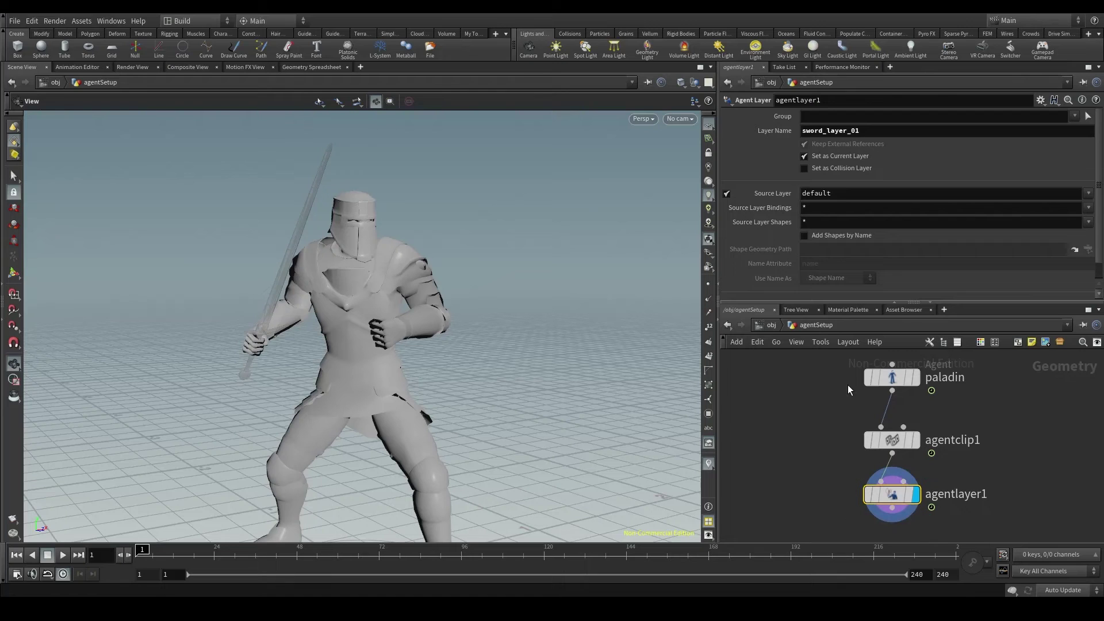
Step: Add a layer binding to agentlayer1 on the RightHand transform with Add Shape enabled
{"action": "scroll", "coordinate": [929, 169], "scroll_direction": "down", "scroll_amount": 1}
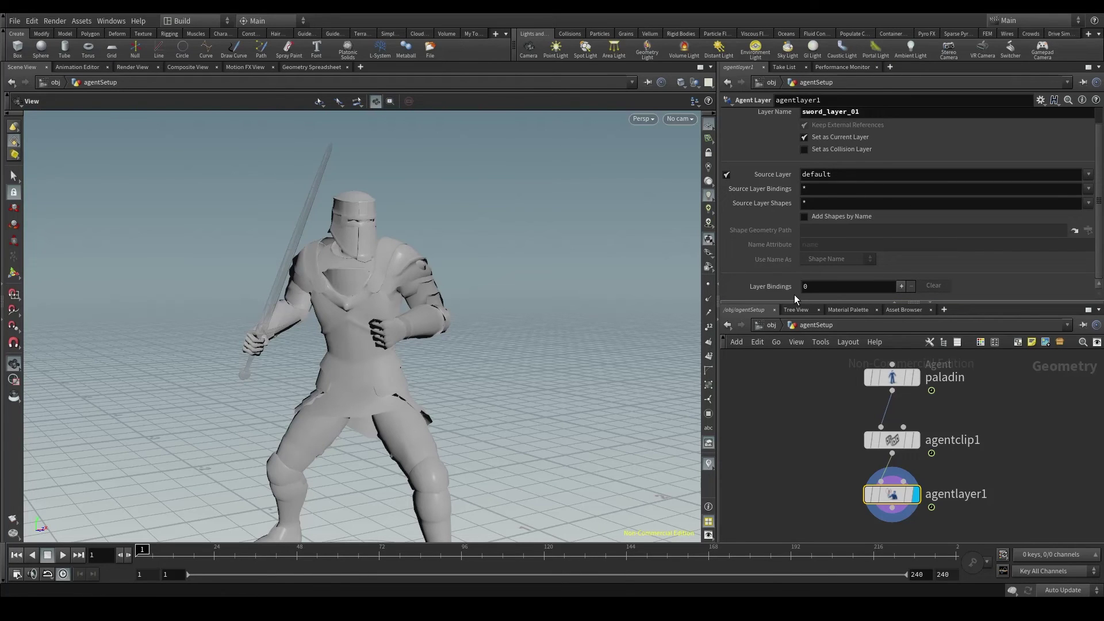
{"action": "left_click", "coordinate": [901, 286]}
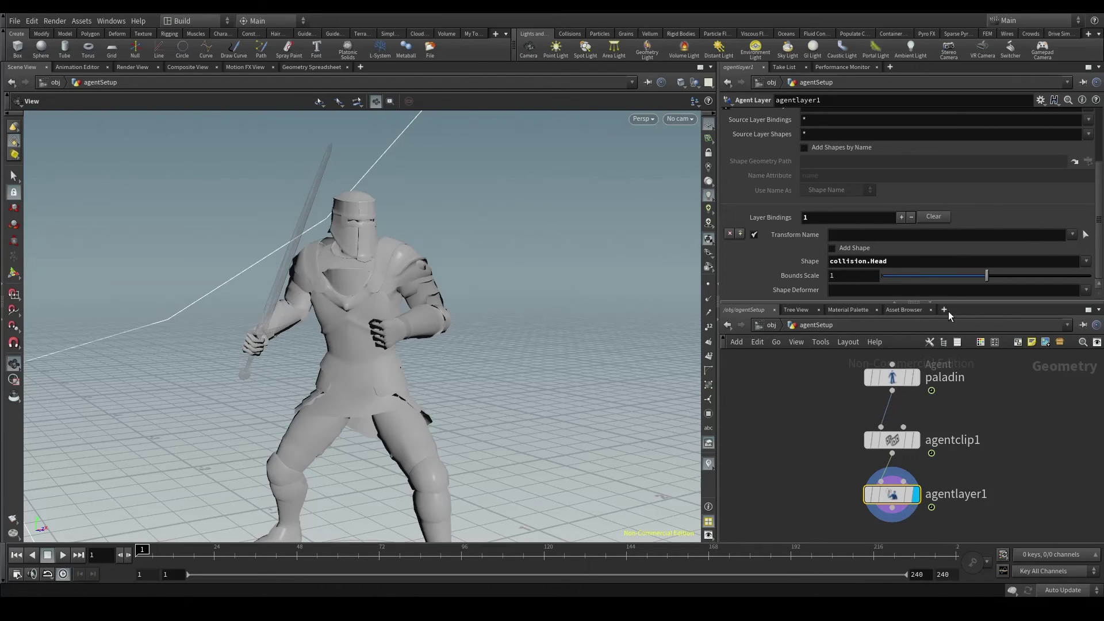
{"action": "left_click", "coordinate": [1071, 235]}
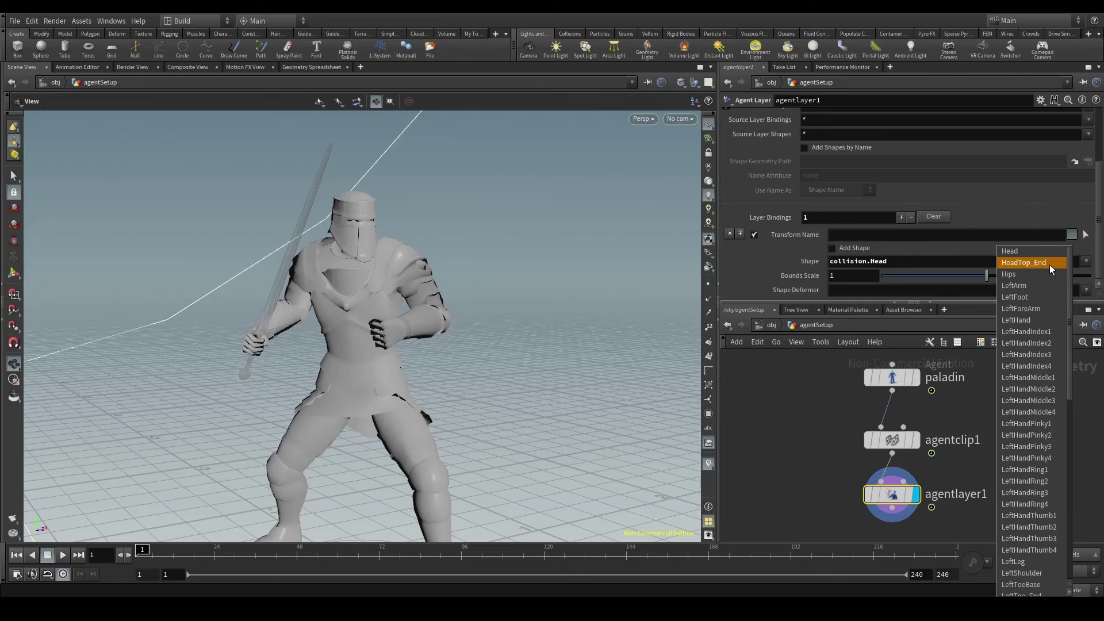
{"action": "scroll", "coordinate": [1035, 374], "scroll_direction": "down", "scroll_amount": 5}
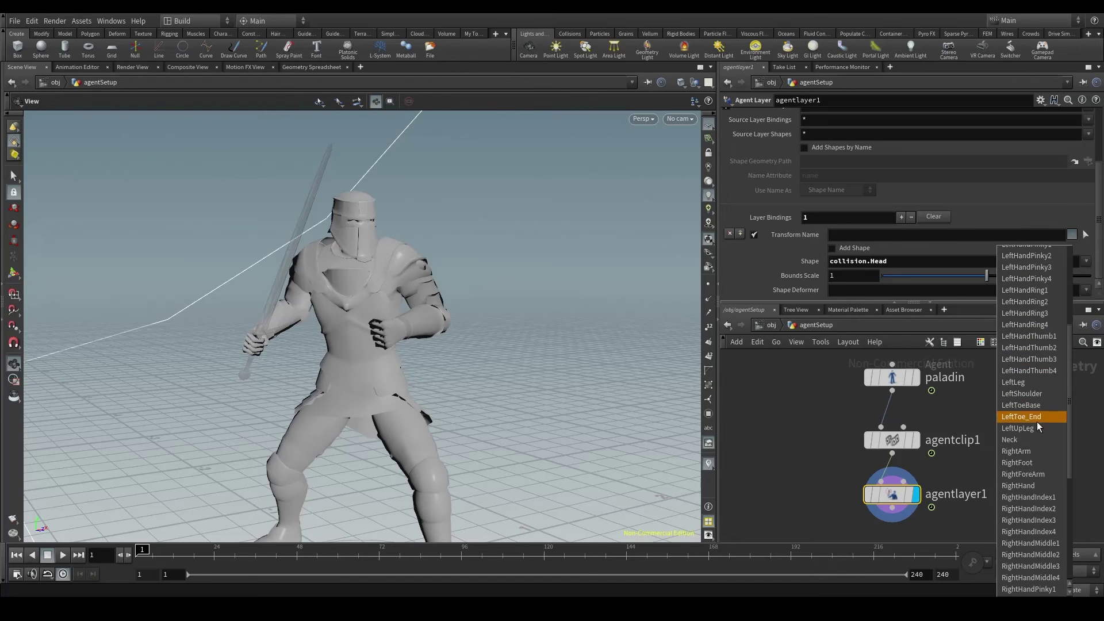
{"action": "scroll", "coordinate": [1029, 420], "scroll_direction": "down", "scroll_amount": 1}
{"action": "left_click", "coordinate": [1022, 440]}
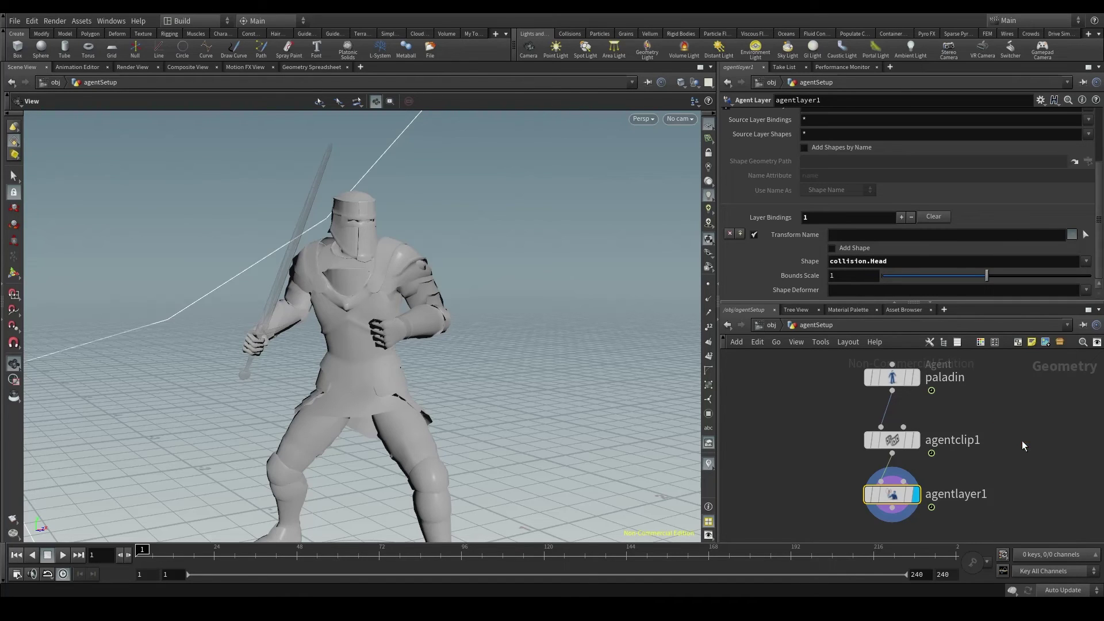
{"action": "left_click", "coordinate": [846, 249]}
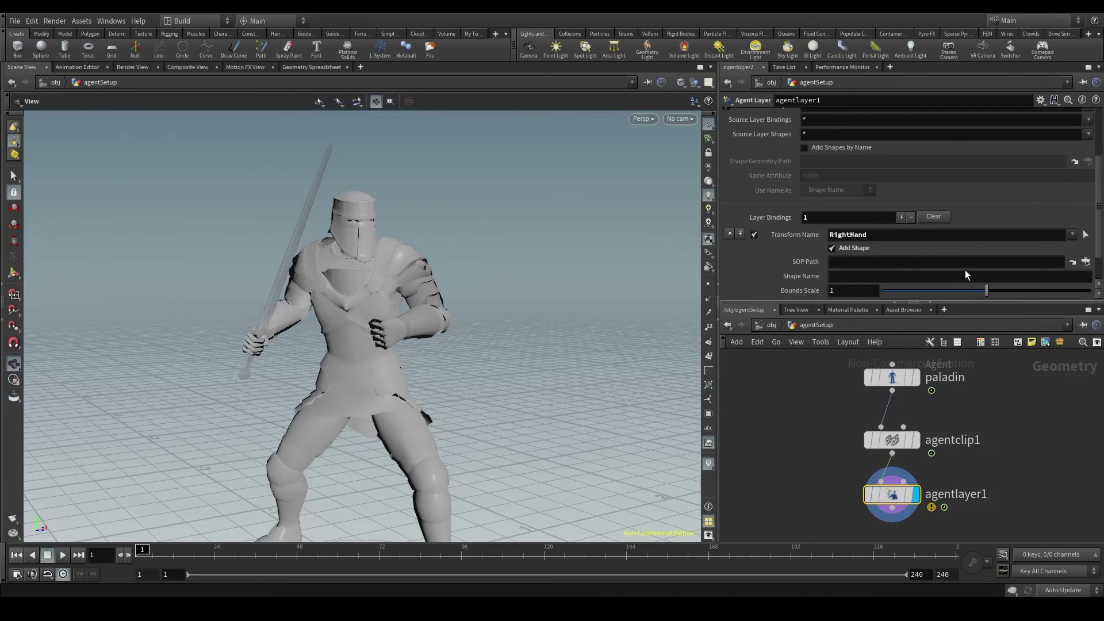
Step: Set the RightHand binding's SOP Path to /obj/layerSetup/OUT_SWORD
{"action": "left_click", "coordinate": [1086, 262]}
{"action": "left_click_drag", "start_coordinate": [1052, 177], "coordinate": [783, 199]}
{"action": "left_click", "coordinate": [760, 285]}
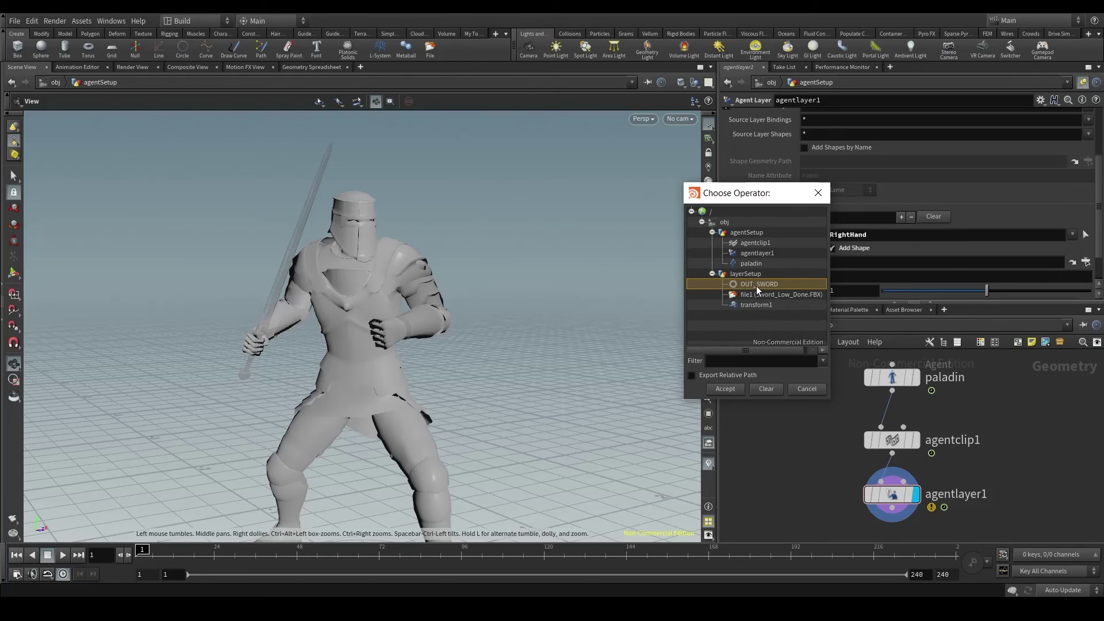
{"action": "left_click", "coordinate": [725, 389]}
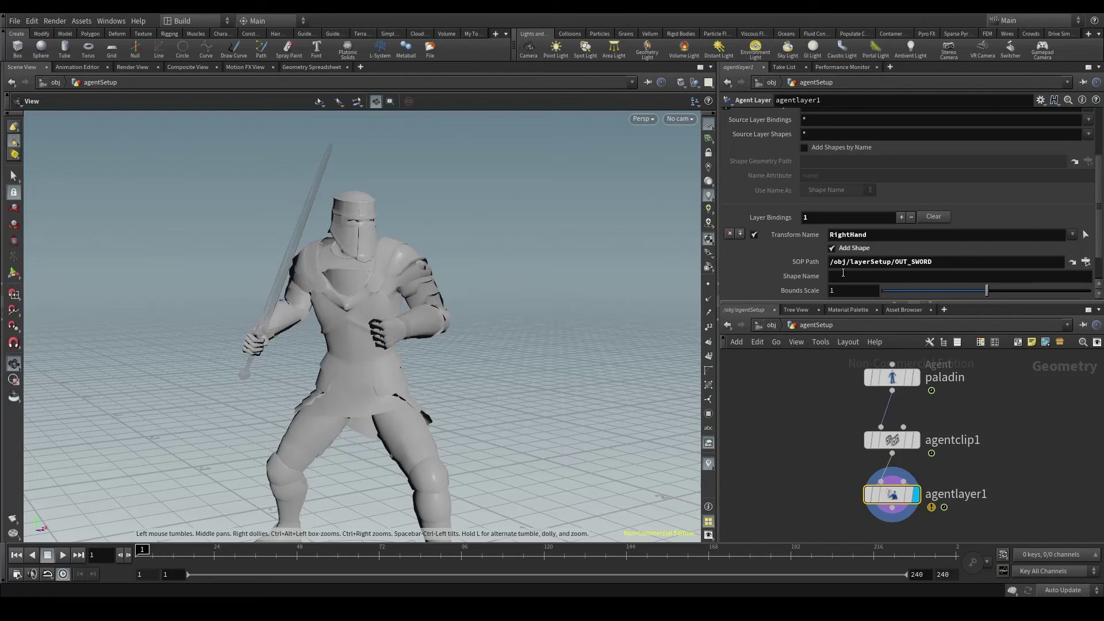
Step: Name the binding's shape 'sword'
{"action": "left_click", "coordinate": [842, 276]}
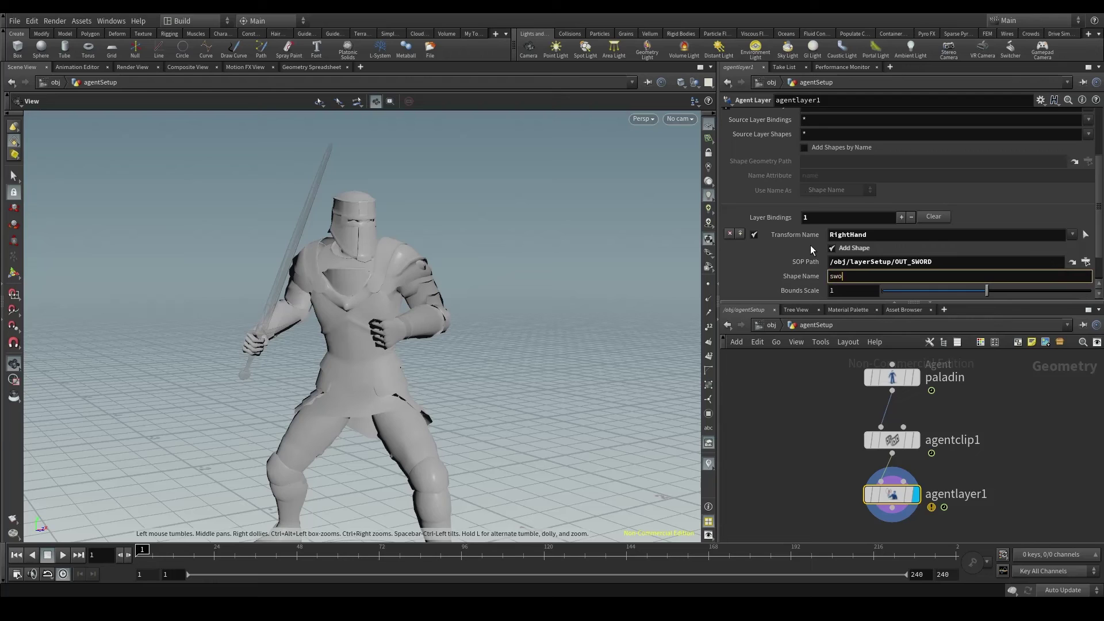
{"action": "type", "text": "sword"}
{"action": "key", "text": "Return"}
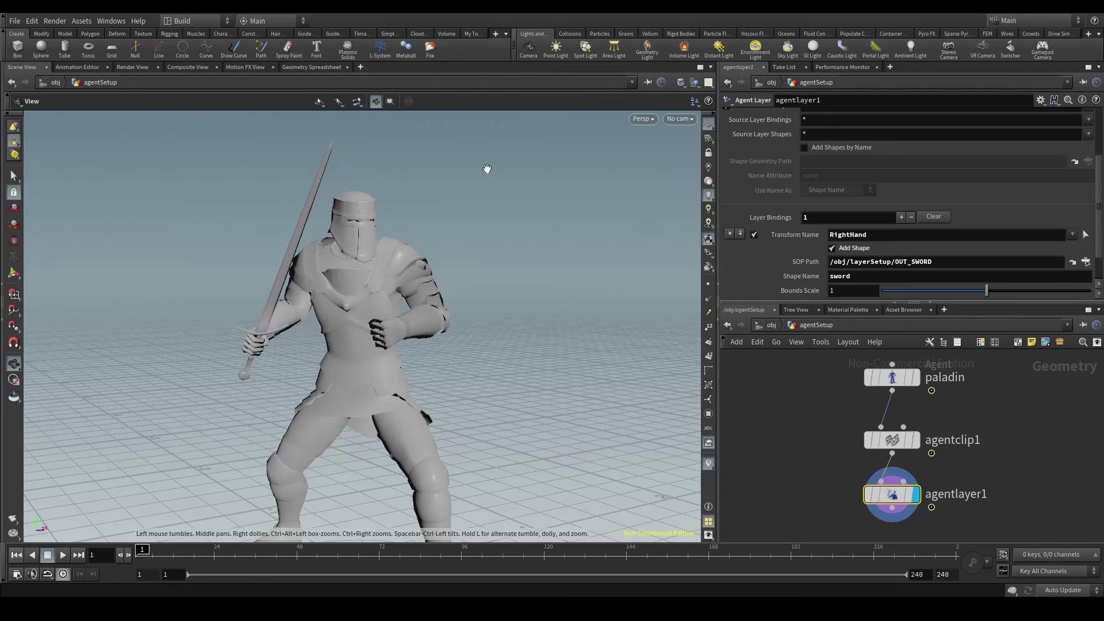
{"action": "scroll", "coordinate": [813, 184], "scroll_direction": "up", "scroll_amount": 5}
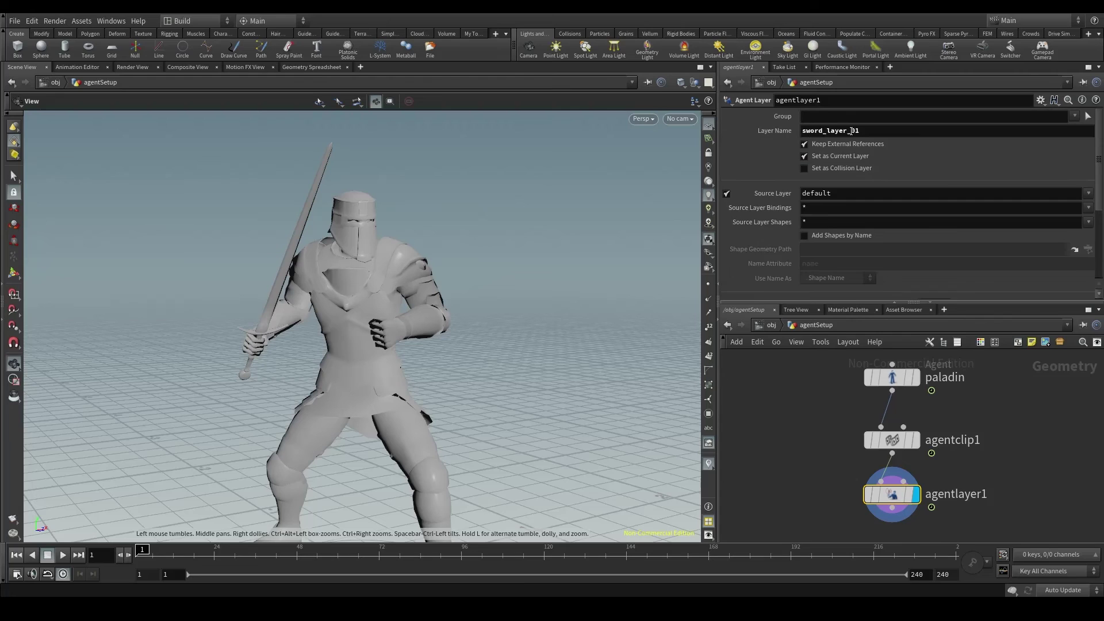
{"action": "scroll", "coordinate": [852, 131], "scroll_direction": "down", "scroll_amount": 5}
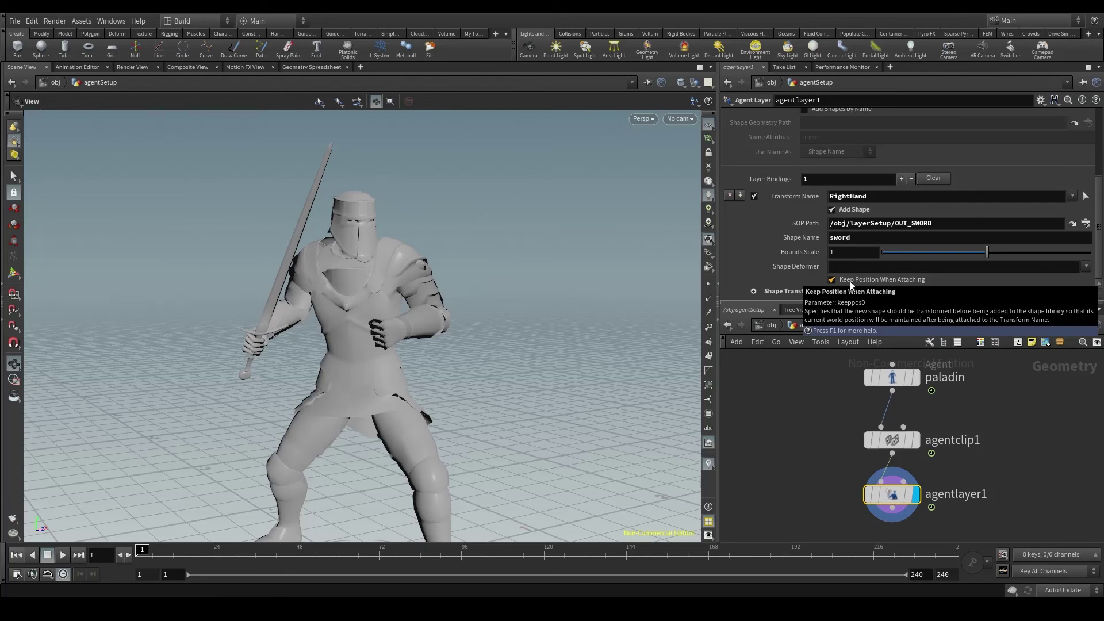
{"action": "left_click", "coordinate": [62, 554]}
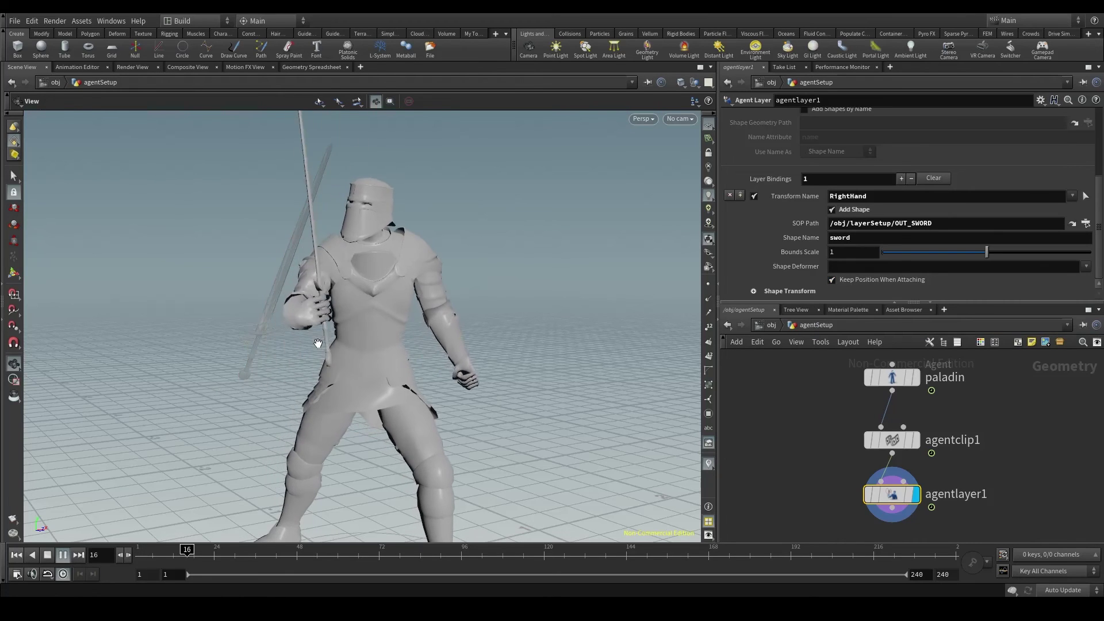
{"action": "left_click_drag", "start_coordinate": [168, 550], "coordinate": [207, 551]}
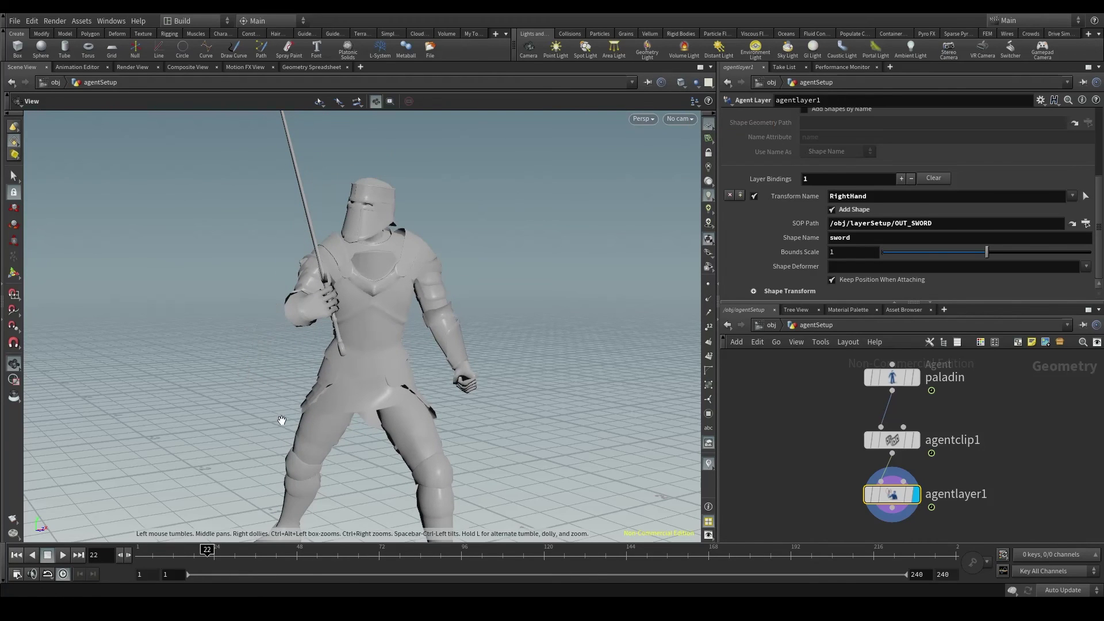
{"action": "left_click", "coordinate": [16, 554]}
{"action": "left_click", "coordinate": [62, 555]}
{"action": "scroll", "coordinate": [277, 328], "scroll_direction": "down", "scroll_amount": 8}
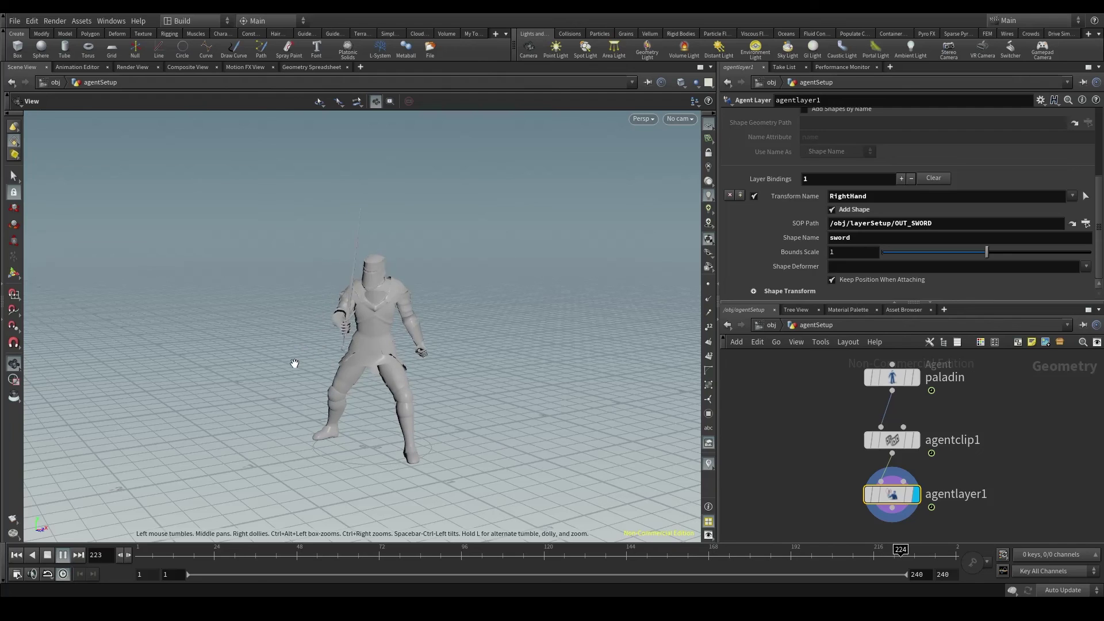
{"action": "left_click", "coordinate": [62, 555]}
{"action": "left_click", "coordinate": [22, 556]}
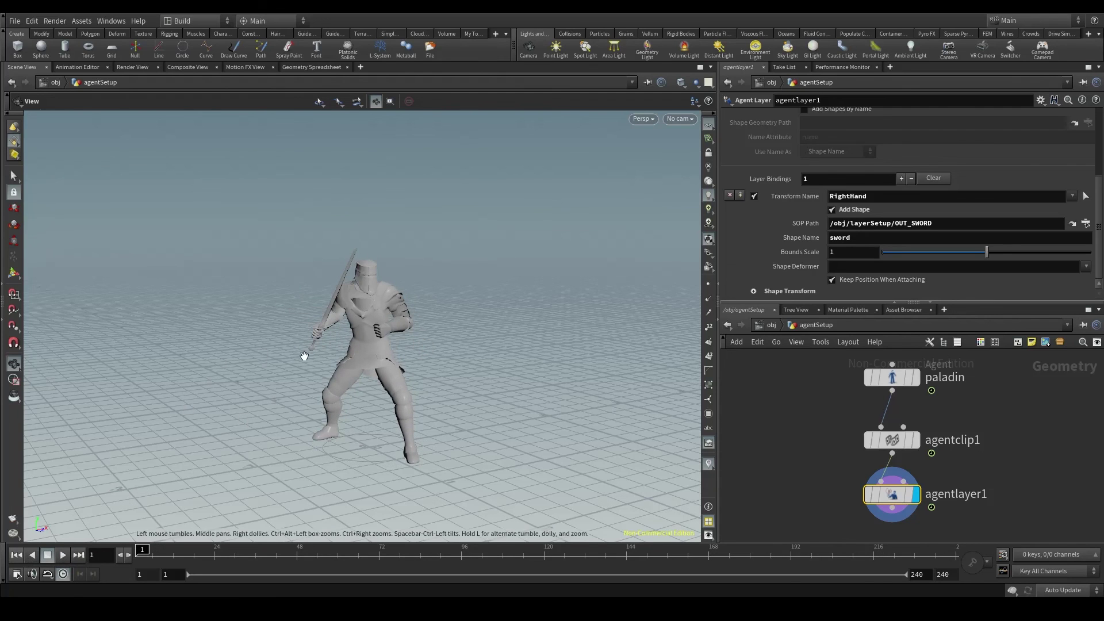
{"action": "scroll", "coordinate": [316, 354], "scroll_direction": "up", "scroll_amount": 5}
{"action": "key", "text": "Up"}
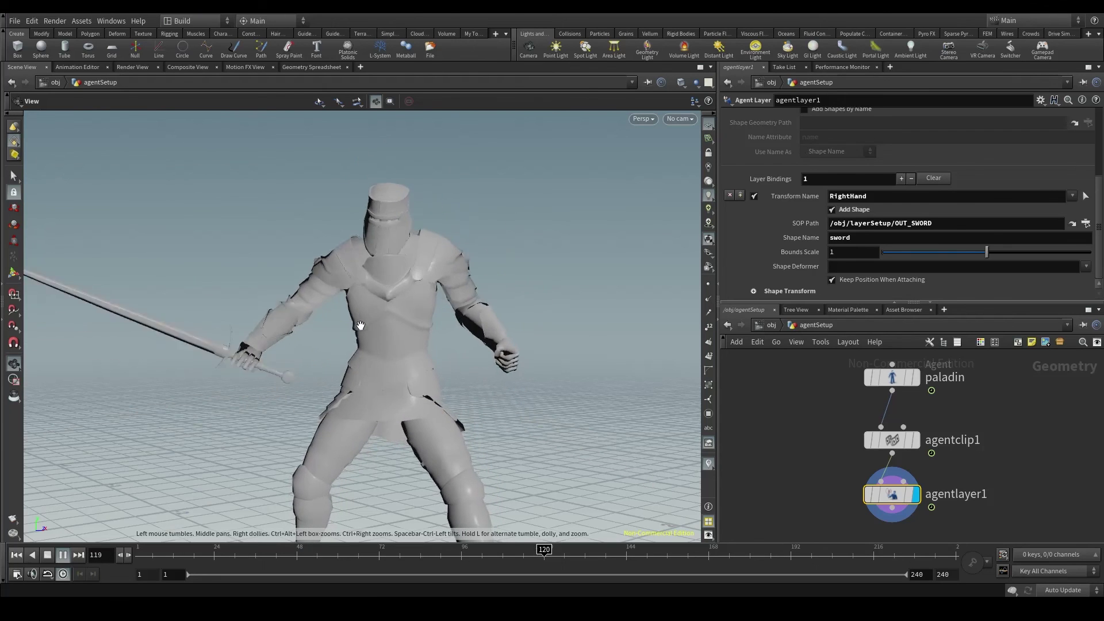
{"action": "left_click", "coordinate": [63, 554]}
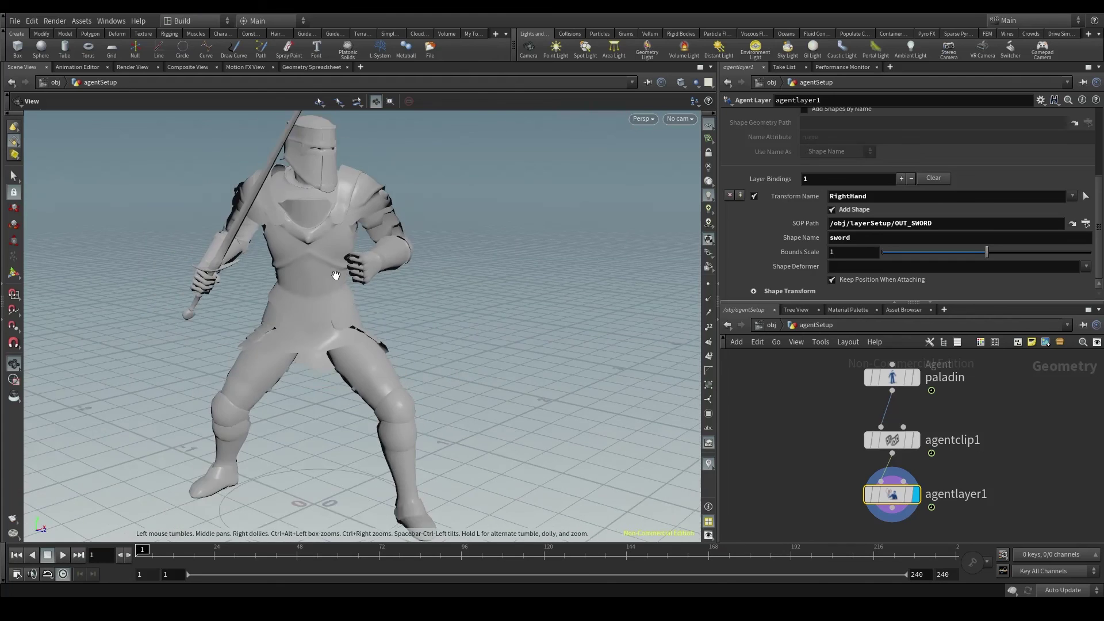
{"action": "scroll", "coordinate": [339, 277], "scroll_direction": "down", "scroll_amount": 3}
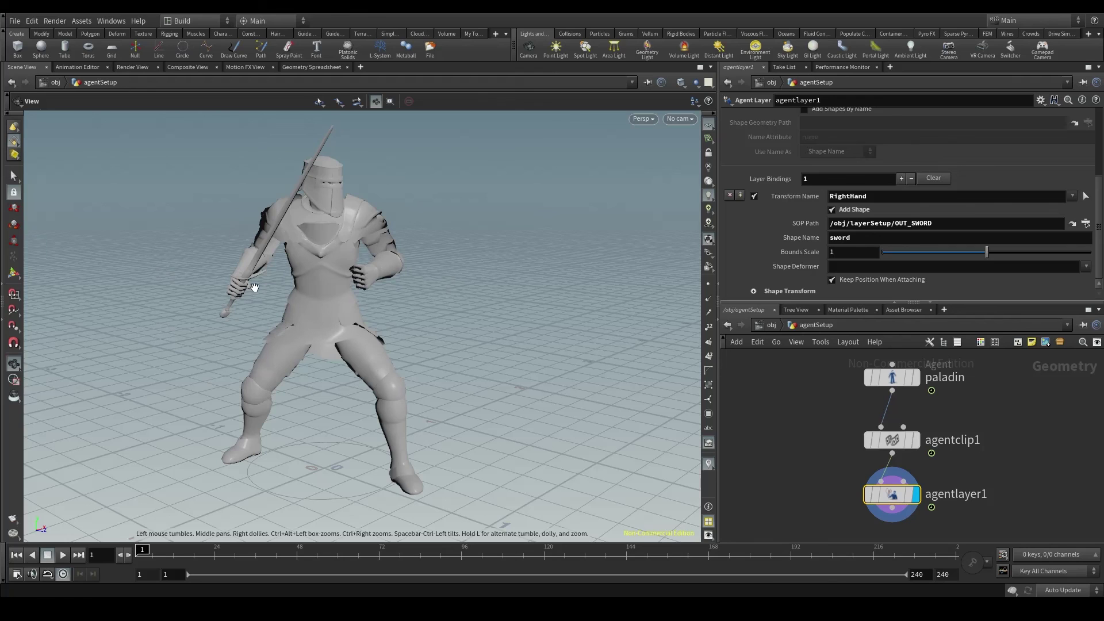
{"action": "scroll", "coordinate": [949, 289], "scroll_direction": "up", "scroll_amount": 5}
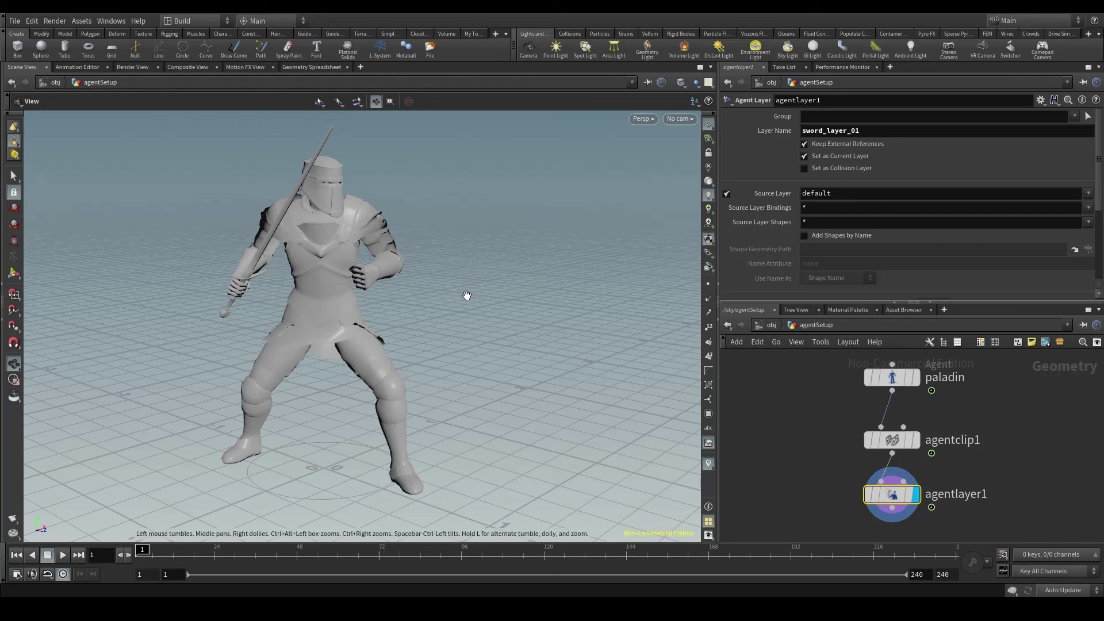
Step: Place an Agent Layer node, agentlayer2, under agentlayer1 with layer name sword_layer_02
{"action": "middle_click_drag", "start_coordinate": [795, 459], "coordinate": [796, 401]}
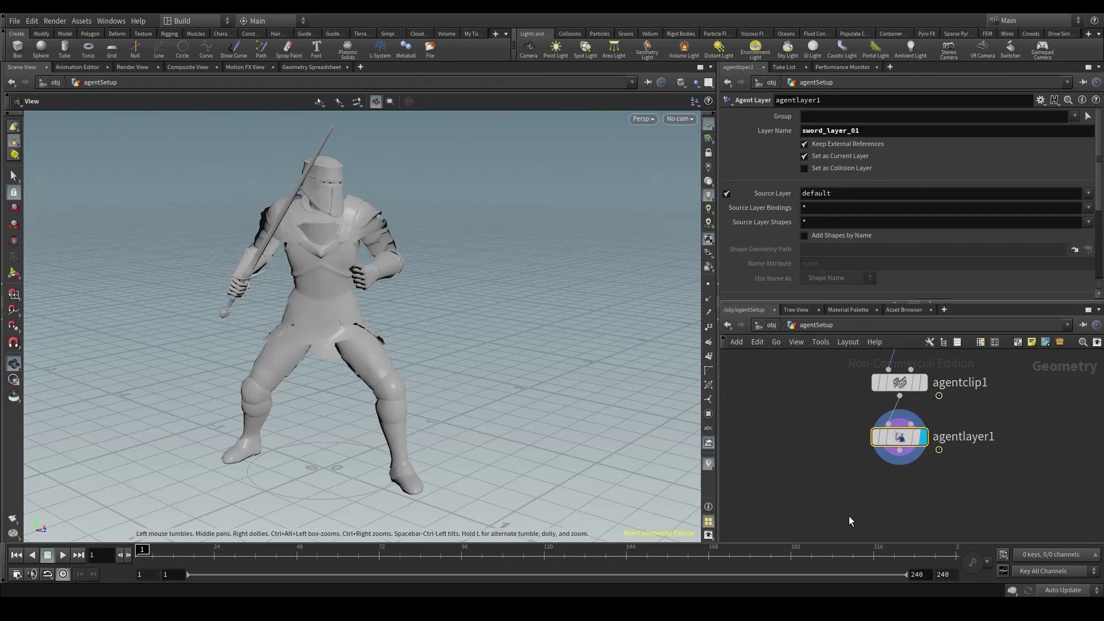
{"action": "key", "text": "Tab"}
{"action": "type", "text": "agent"}
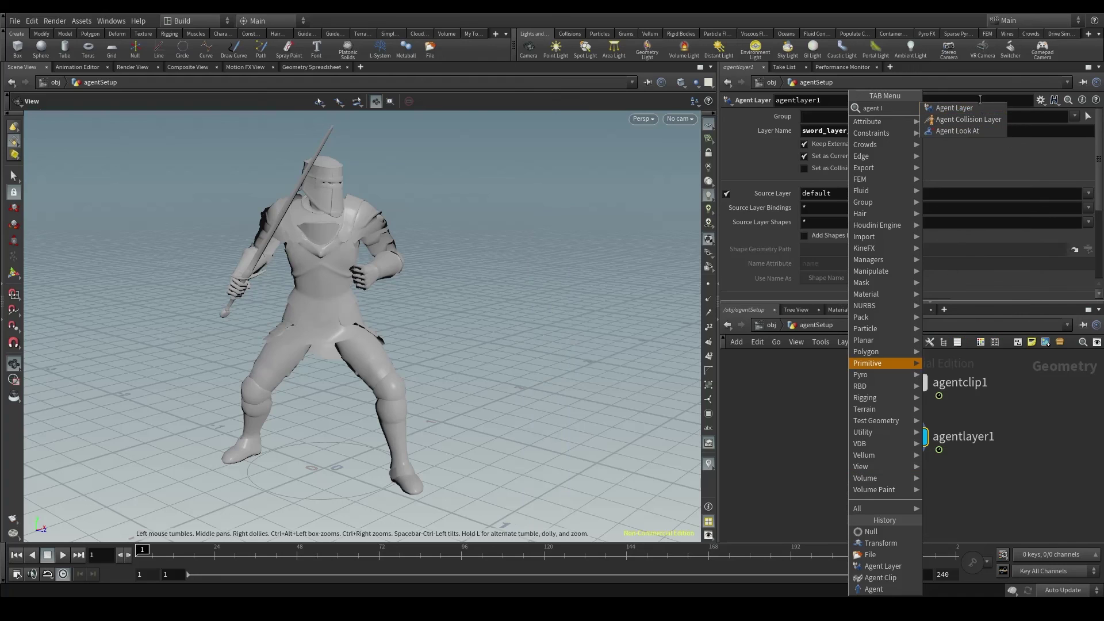
{"action": "key", "text": "Return"}
{"action": "left_click", "coordinate": [903, 492]}
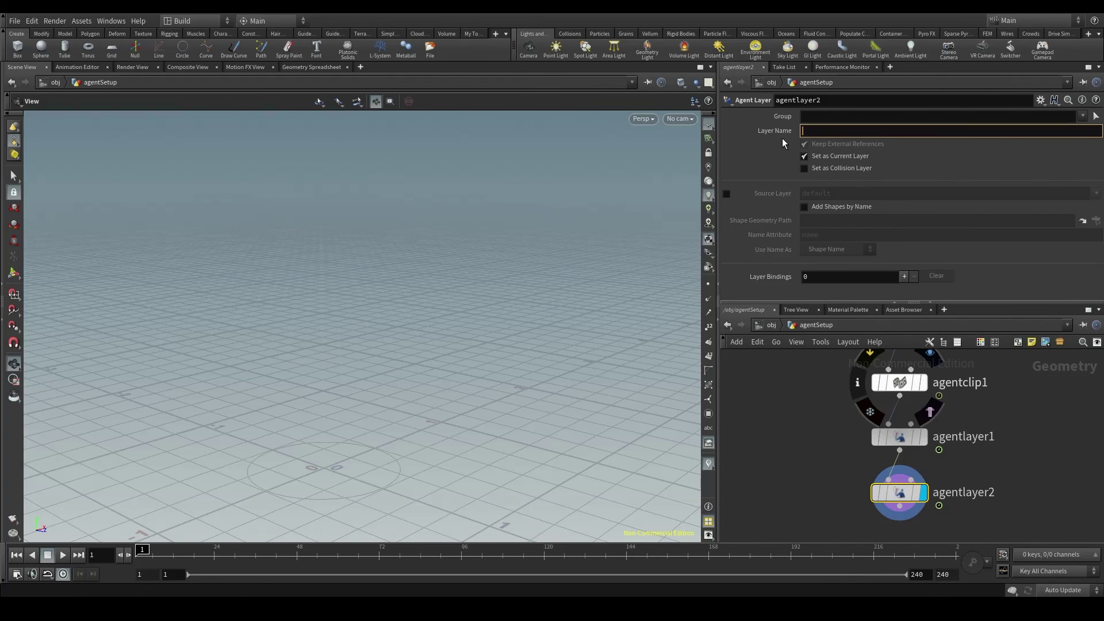
{"action": "type", "text": "sword_layer_02"}
{"action": "key", "text": "Return"}
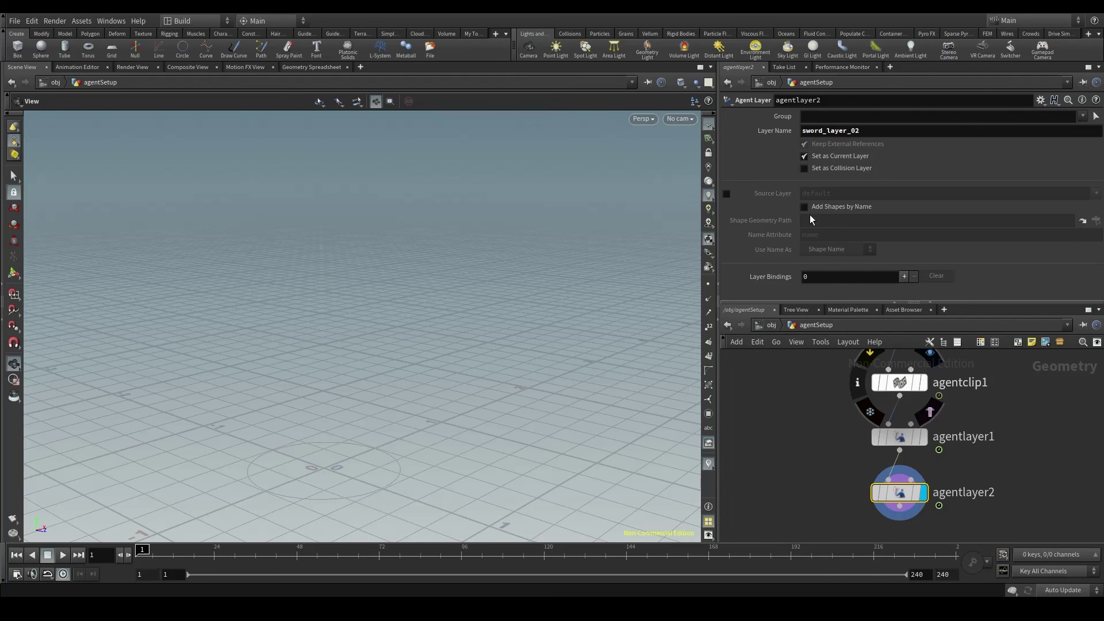